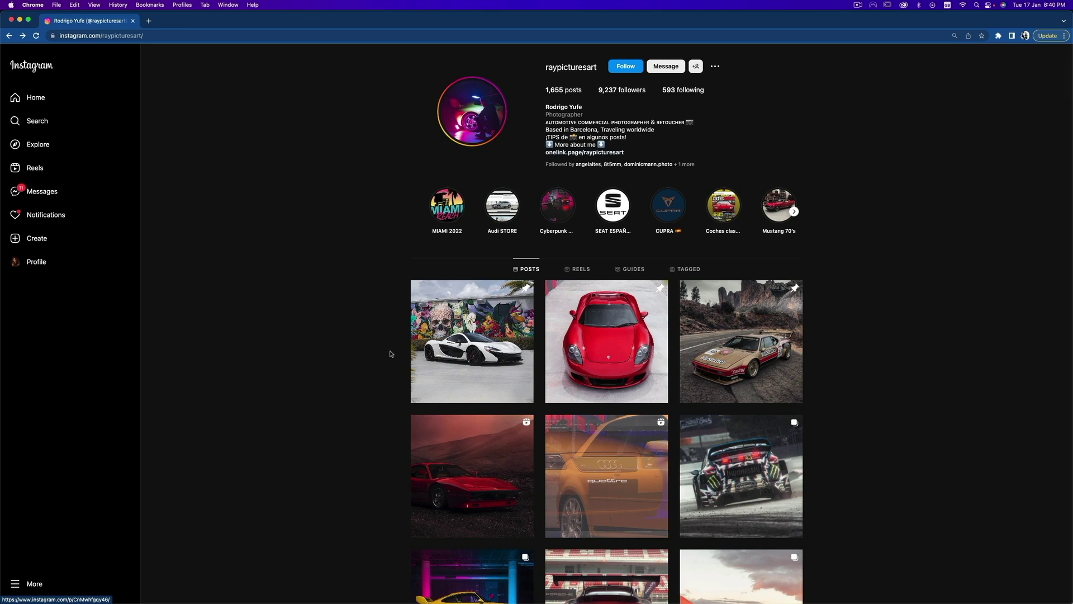
- Scroll through the profile's car posts, then open the red Ferrari scale-model reel
scroll(902, 281, "down", 3)
scroll(904, 282, "down", 3)
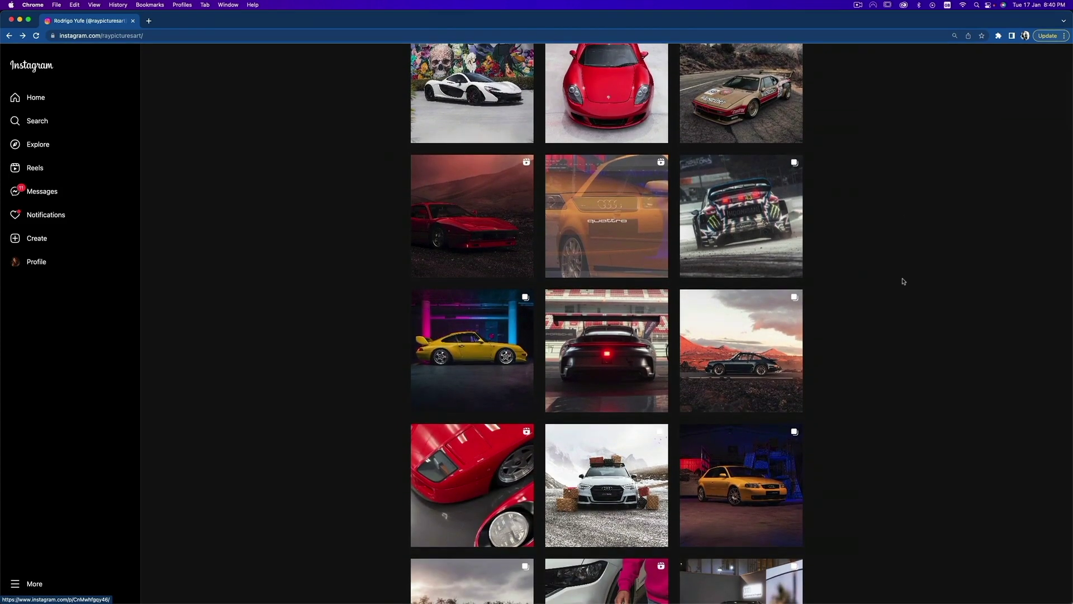
scroll(903, 281, "down", 6)
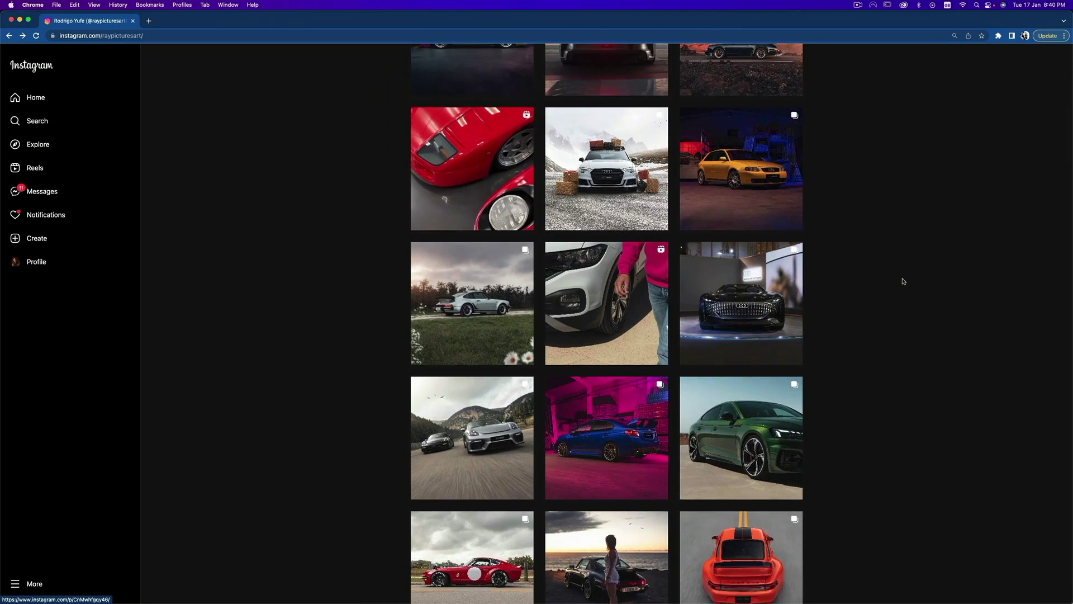
scroll(903, 281, "down", 9)
scroll(903, 282, "down", 6)
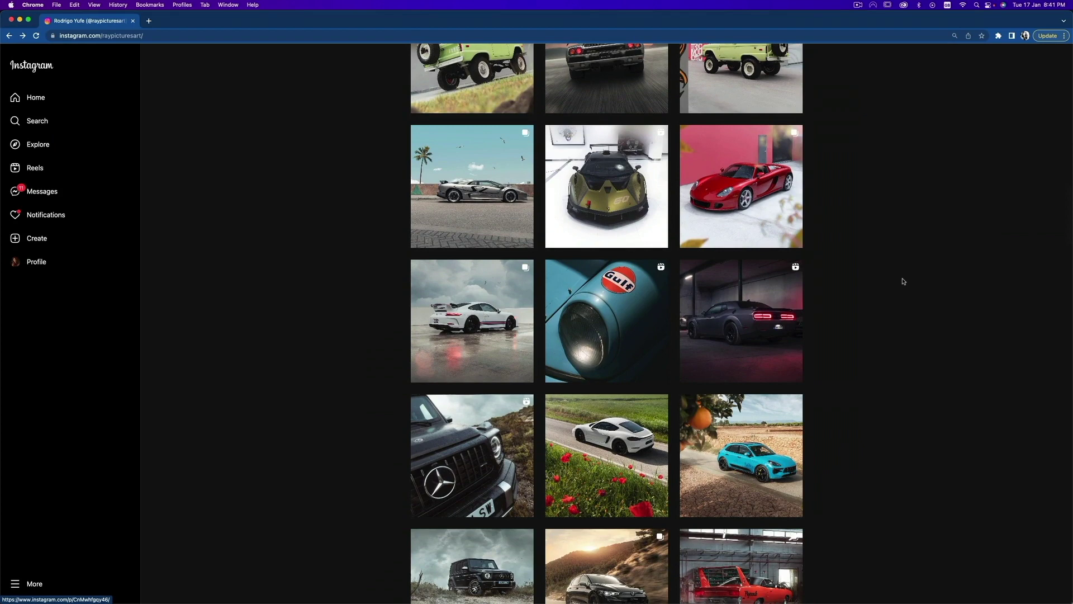
scroll(903, 281, "down", 5)
scroll(904, 281, "up", 15)
scroll(903, 281, "up", 10)
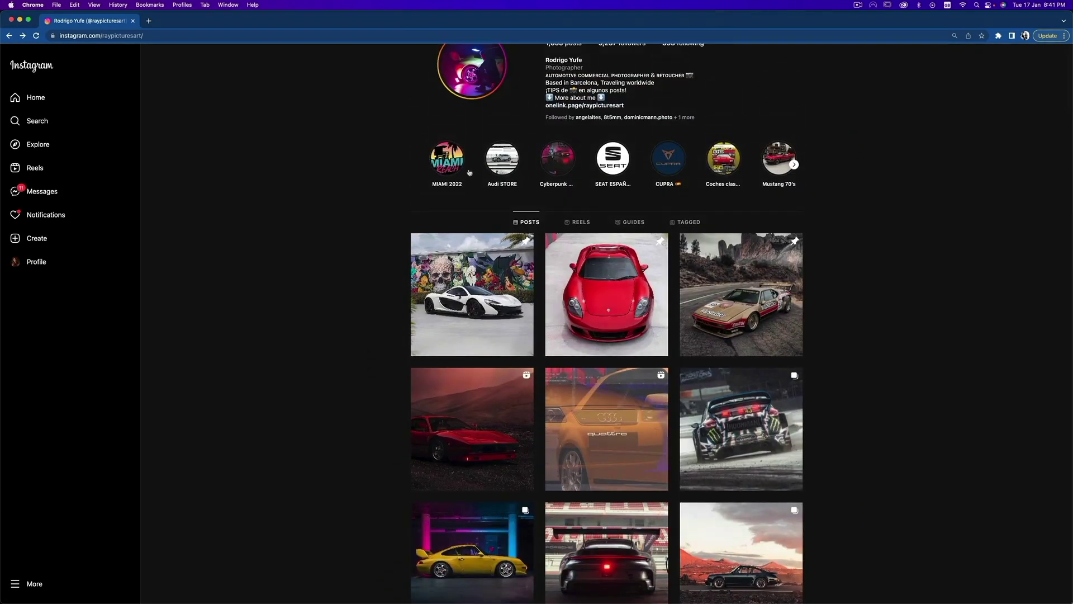
left_click(454, 451)
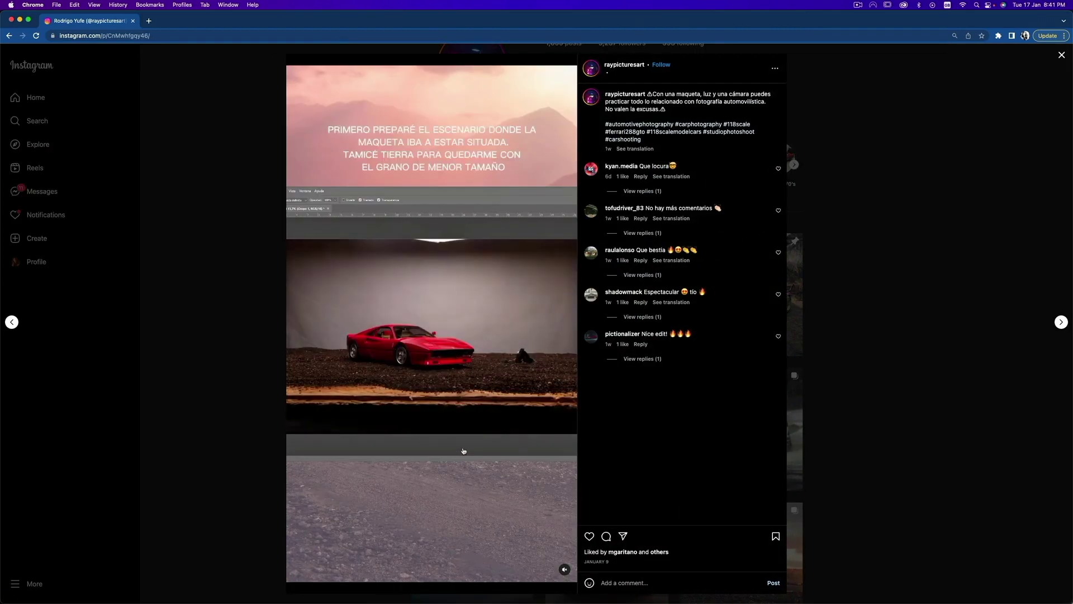
- Close the Ferrari post modal to get back to the profile grid
left_click(897, 364)
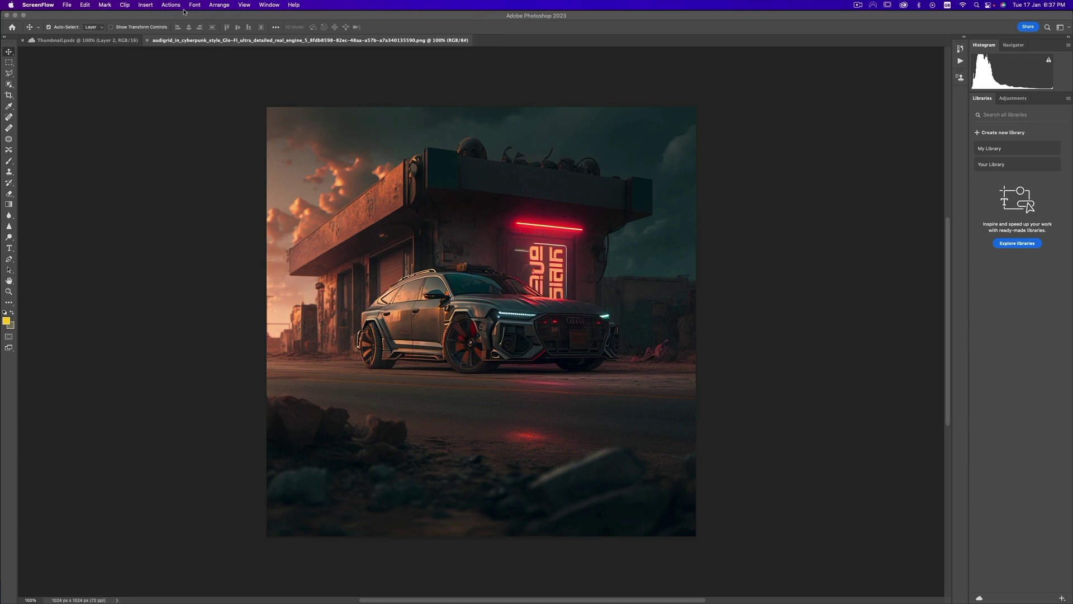
- Run Filter > Camera Raw Filter on the Audi image, check preview options, then view Adobe's help page
left_click(271, 166)
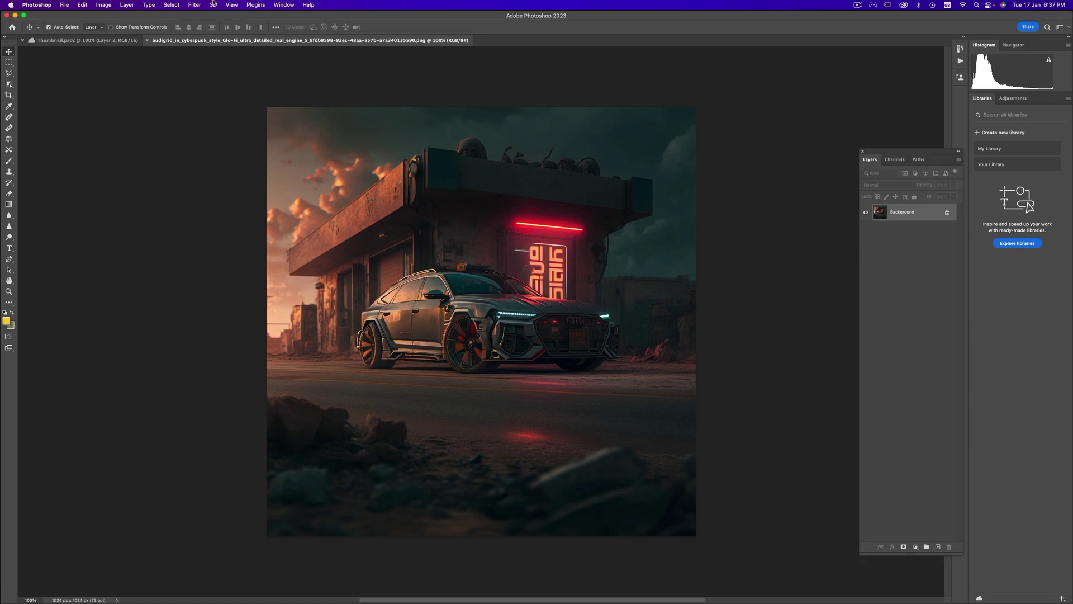
left_click(195, 5)
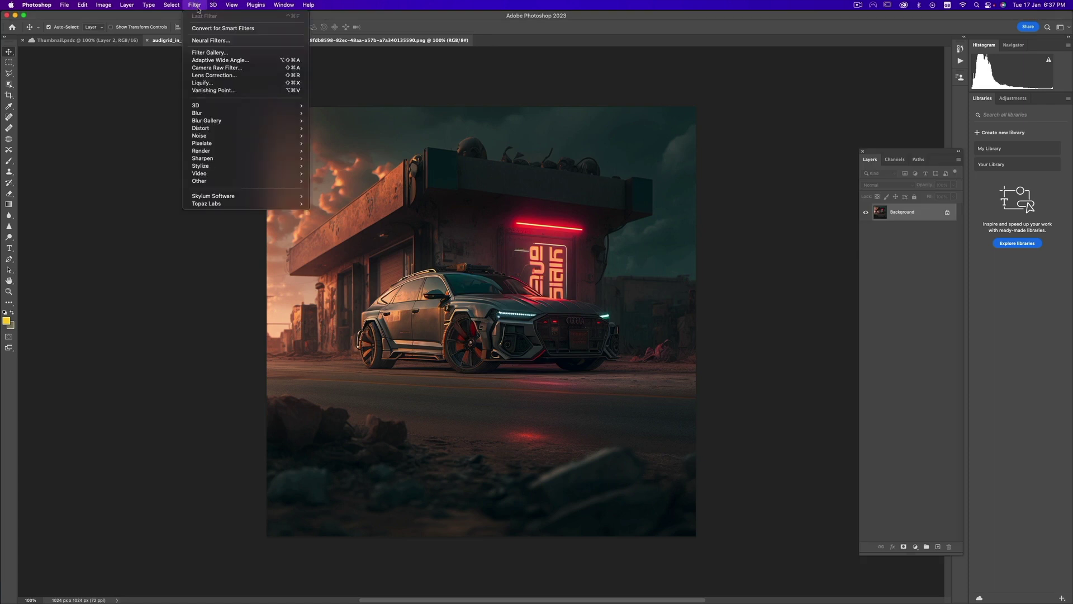
left_click(231, 68)
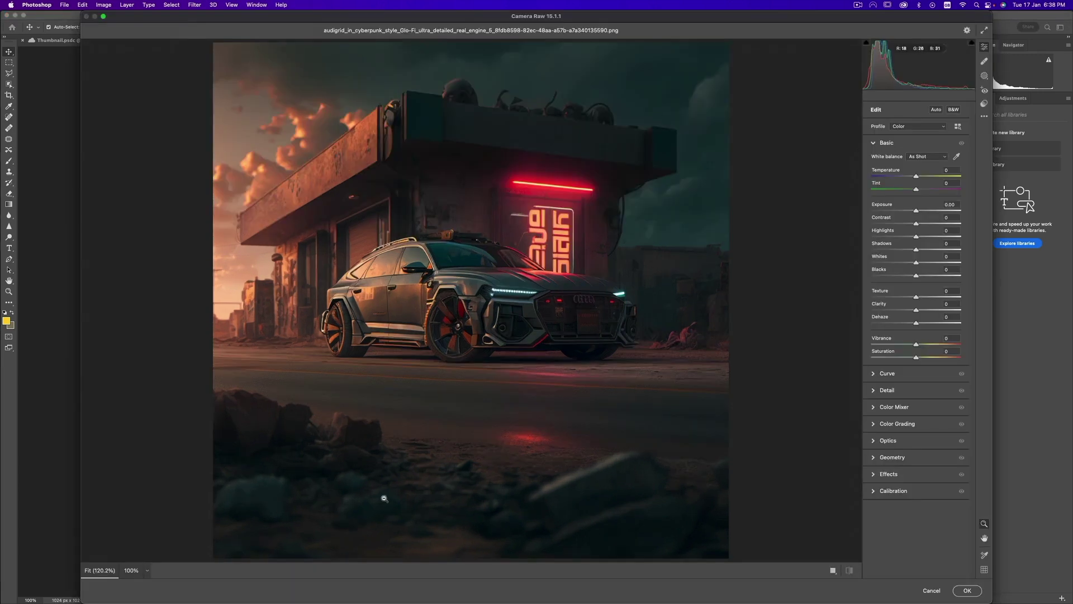
right_click(339, 503)
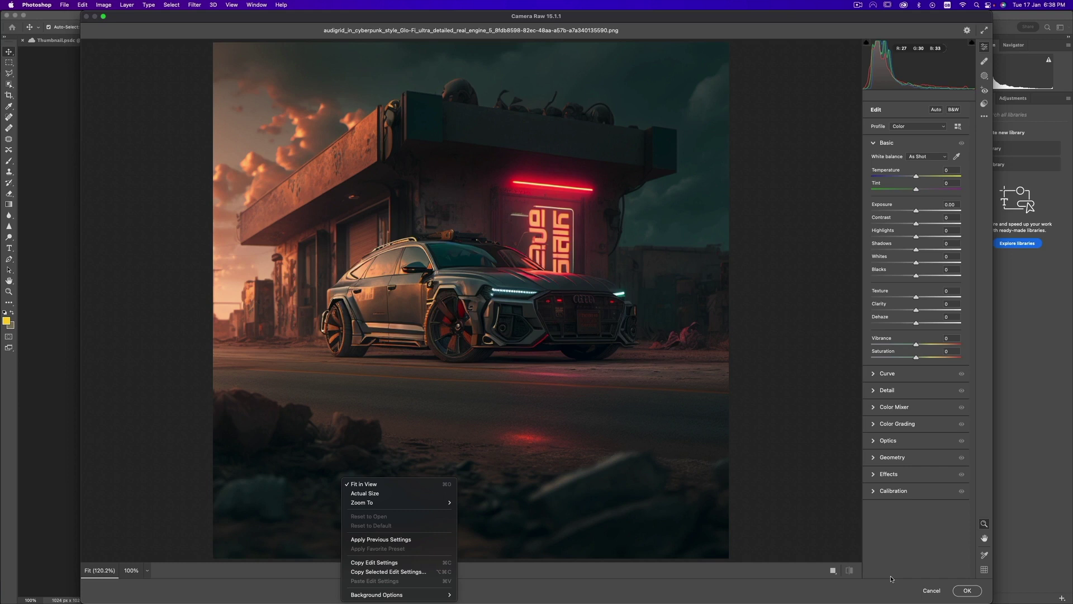
key("super+Tab")
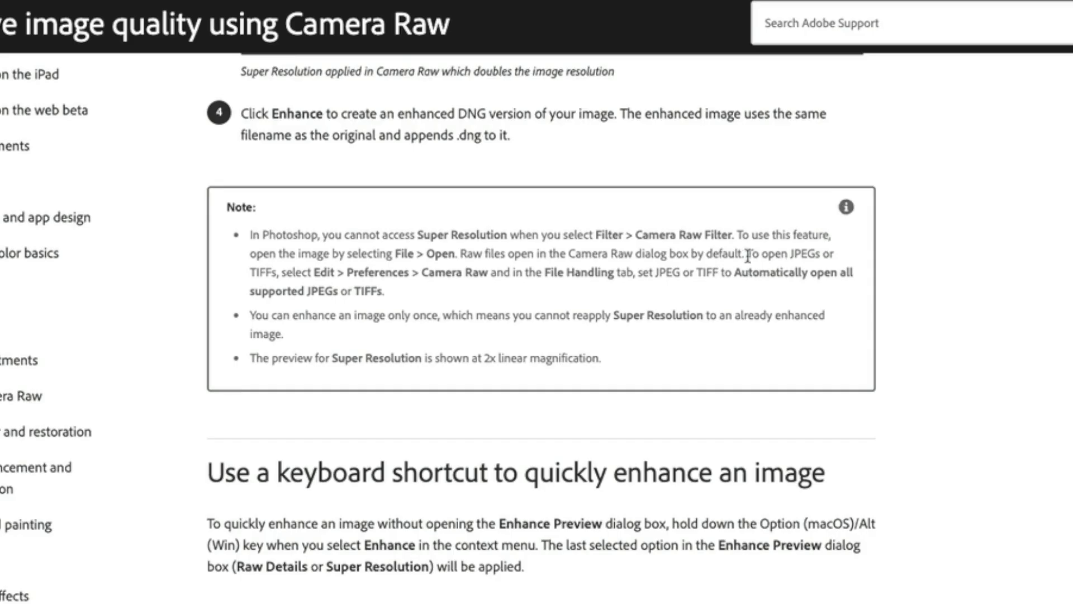
- Highlight the help note on opening JPEGs in Camera Raw, then return to Photoshop
left_click_drag(748, 256, 744, 256)
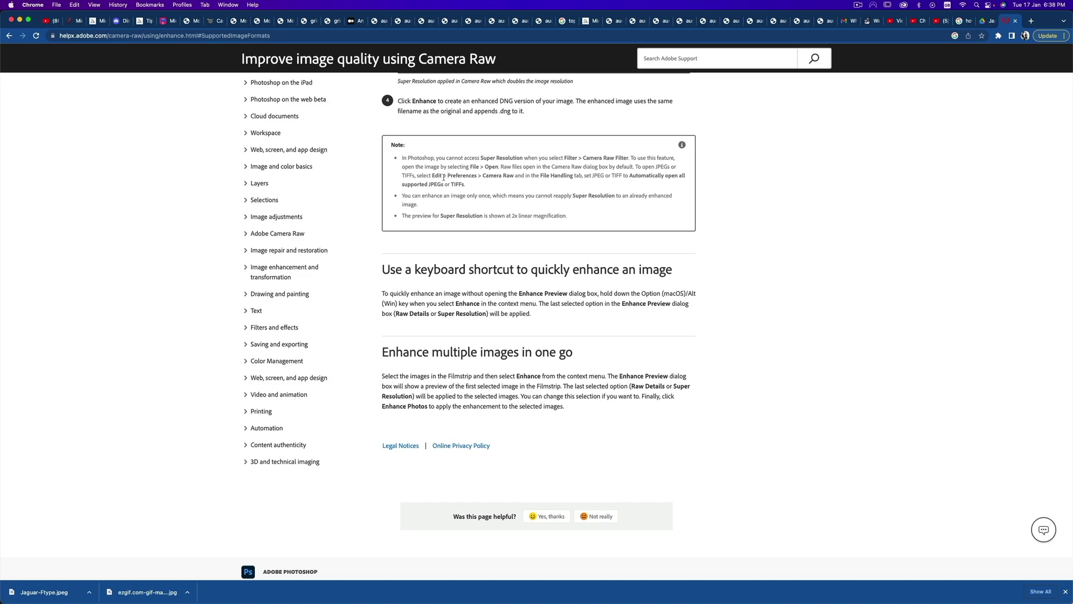
key("super+Tab")
- Set Camera Raw JPEG/HEIC handling to 'Automatically open all supported JPEGs and HEICs' and confirm
left_click(36, 5)
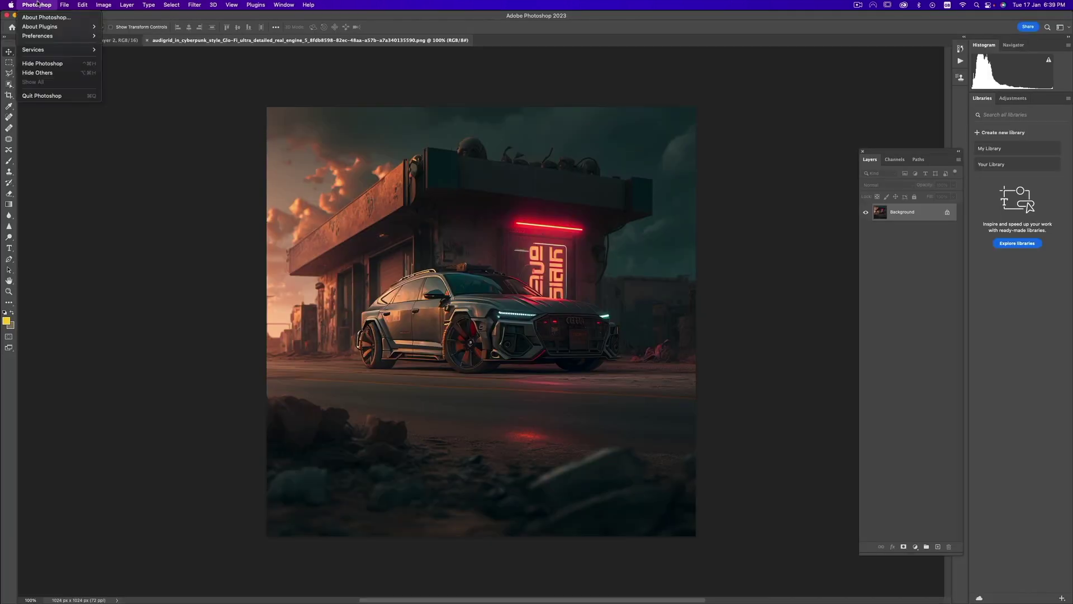
mouse_move(49, 29)
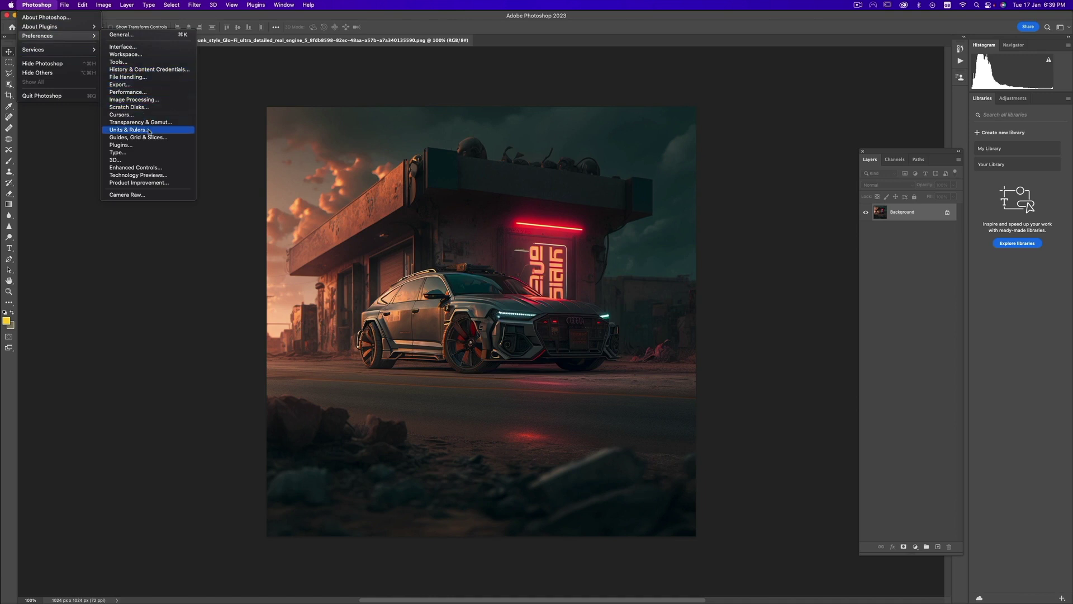
left_click(147, 194)
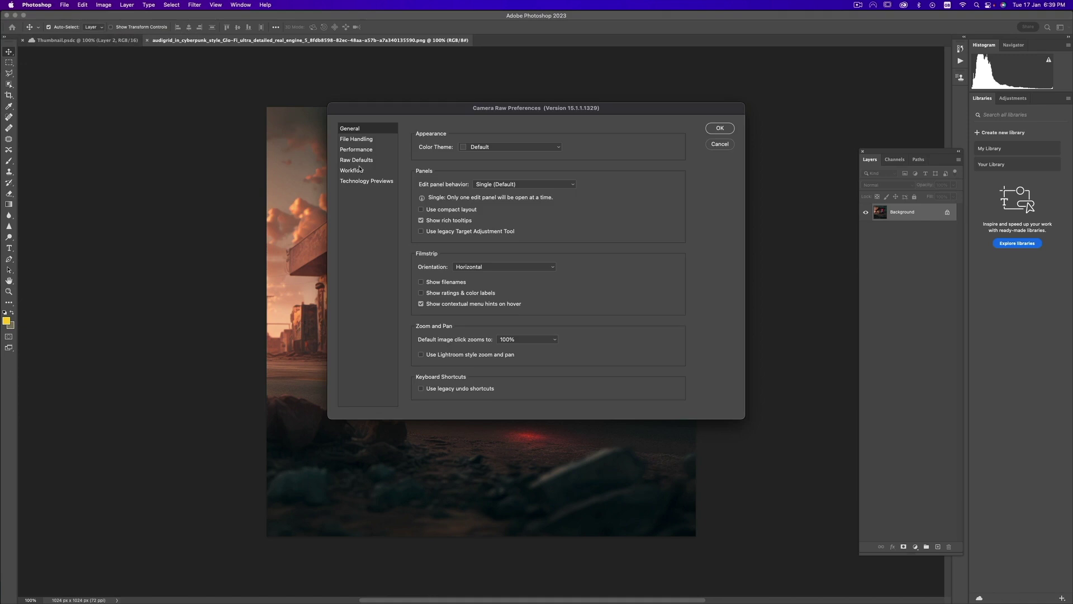
left_click(363, 140)
left_click(488, 198)
left_click(489, 198)
left_click(491, 199)
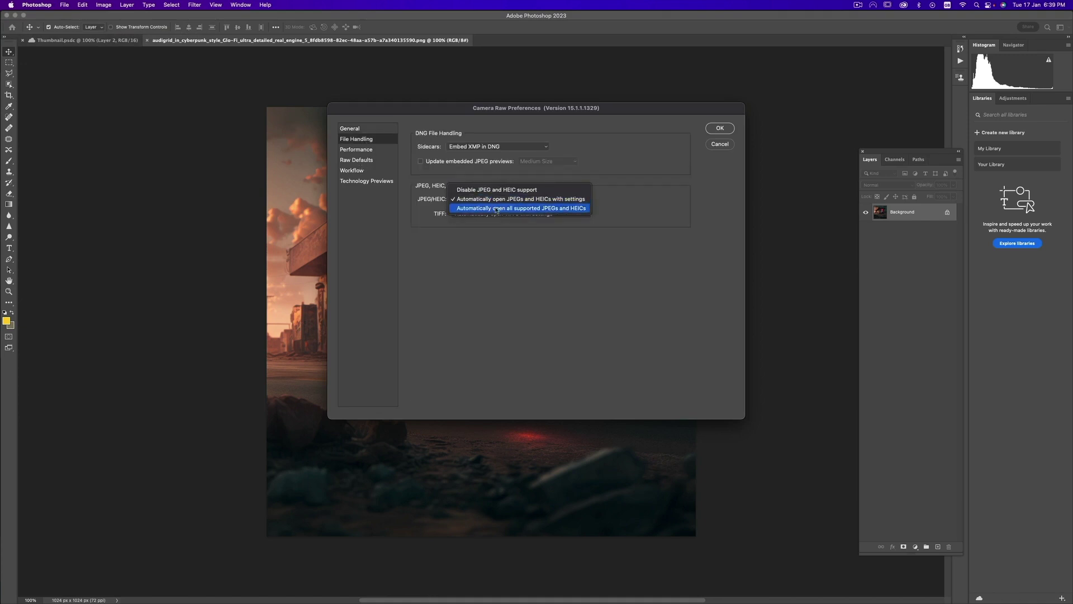
left_click(557, 208)
left_click(719, 128)
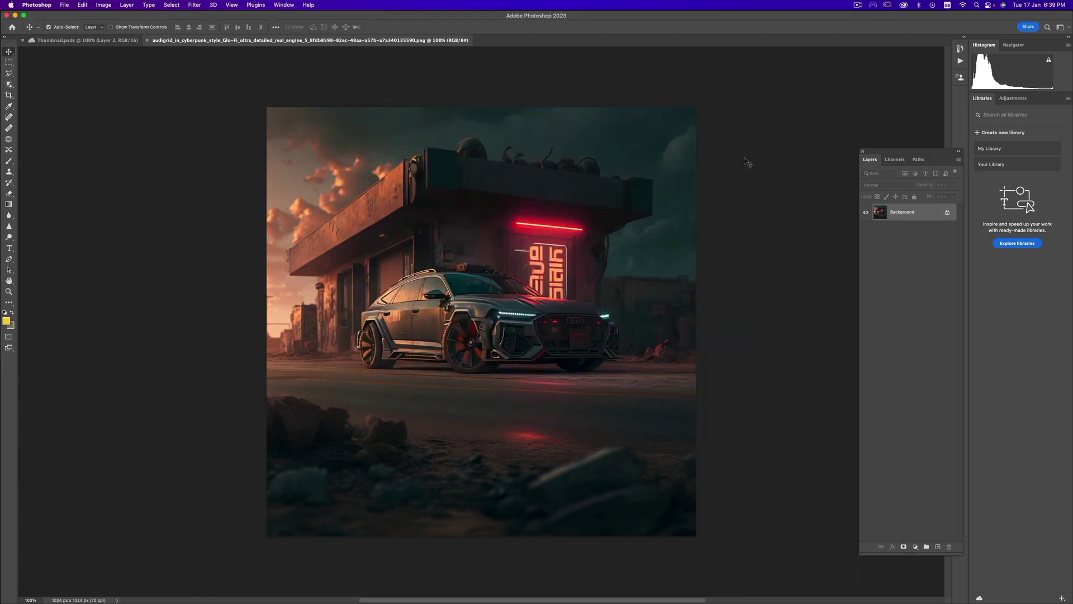
- Close the Audi document and reopen the Audi PNG from Finder with Adobe Photoshop 2023
left_click(148, 40)
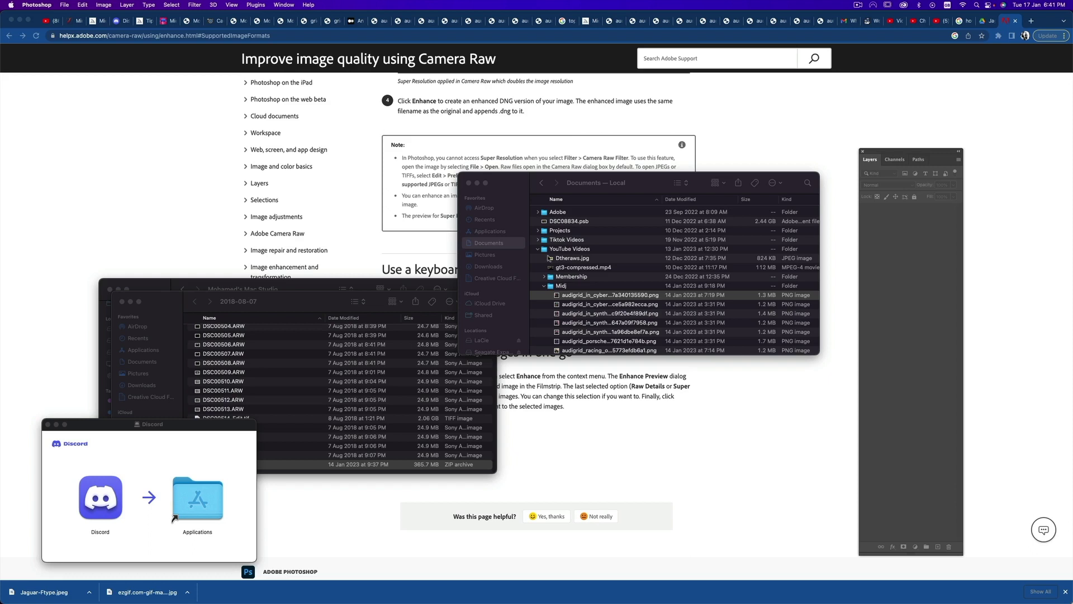
right_click(581, 295)
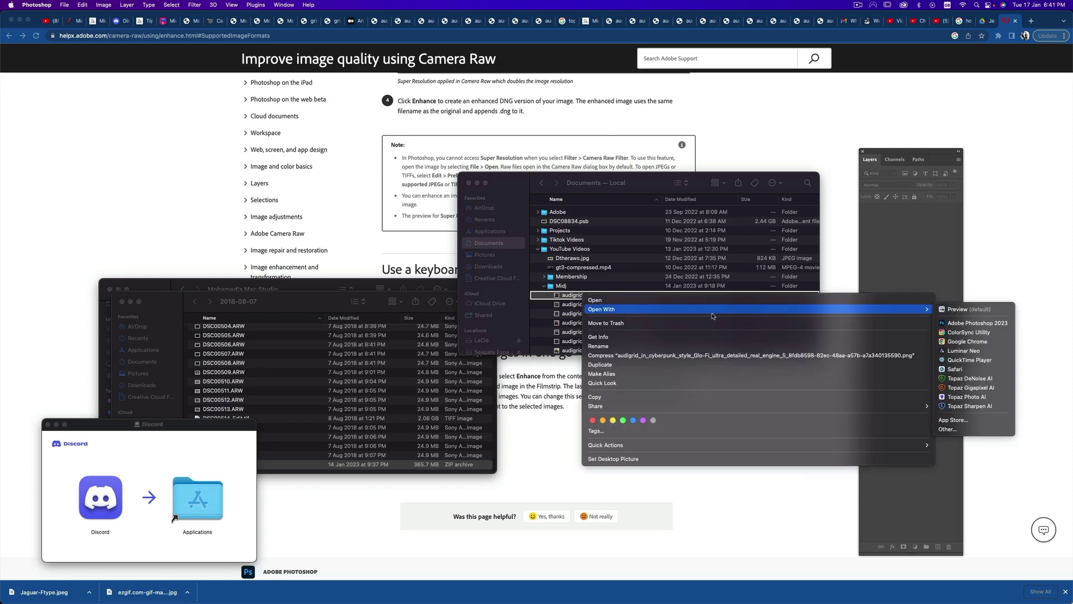
mouse_move(890, 311)
left_click(970, 323)
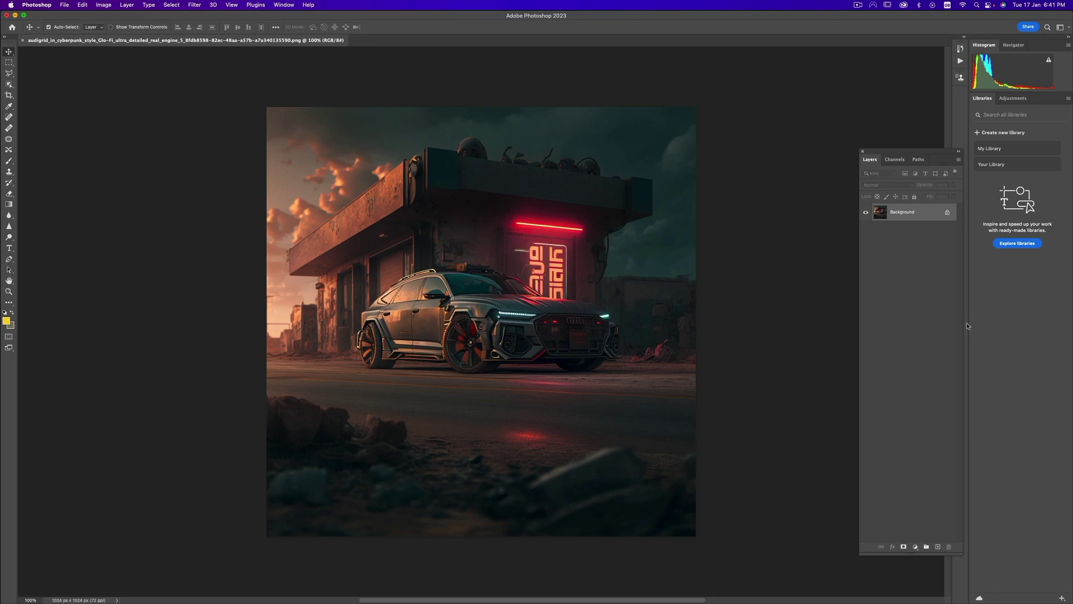
- Export the Audi image through Save for Web as the JPEG Moe-test.jpg
left_click(62, 6)
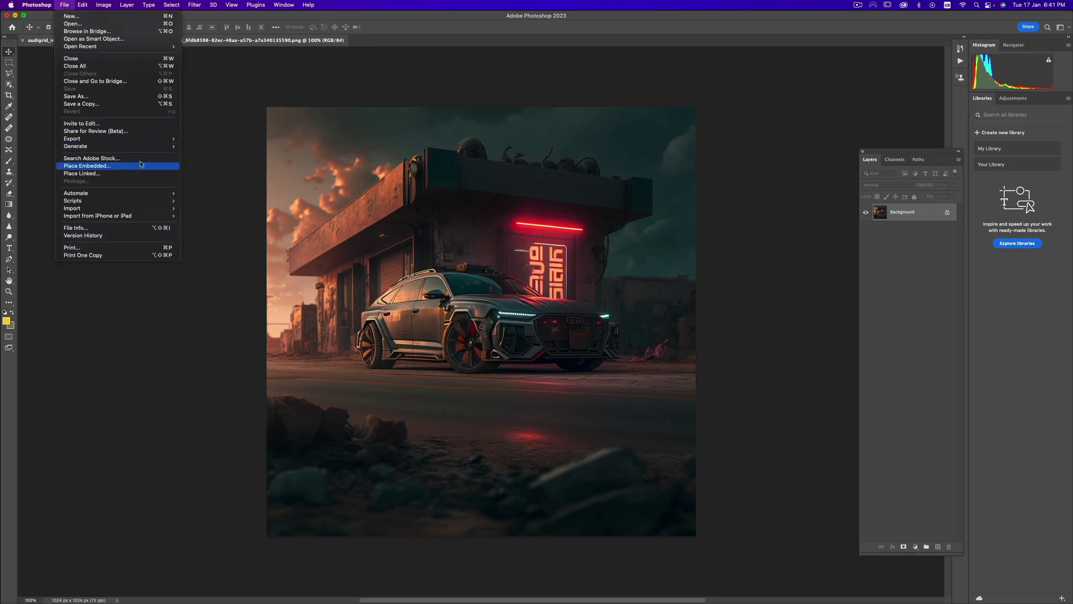
mouse_move(162, 138)
left_click(281, 173)
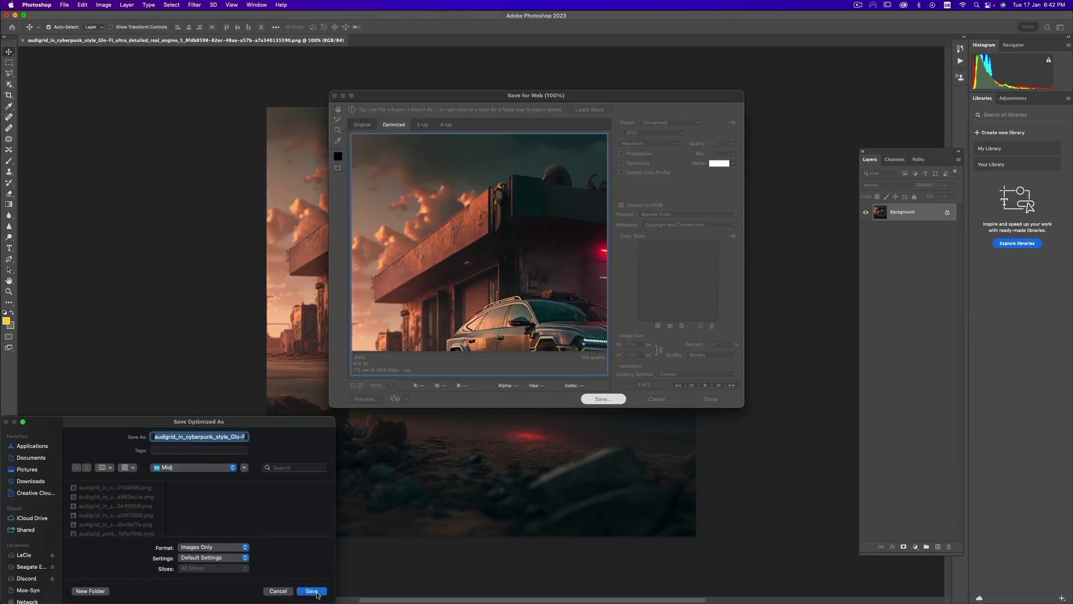
type("Moe")
type("-Syn")
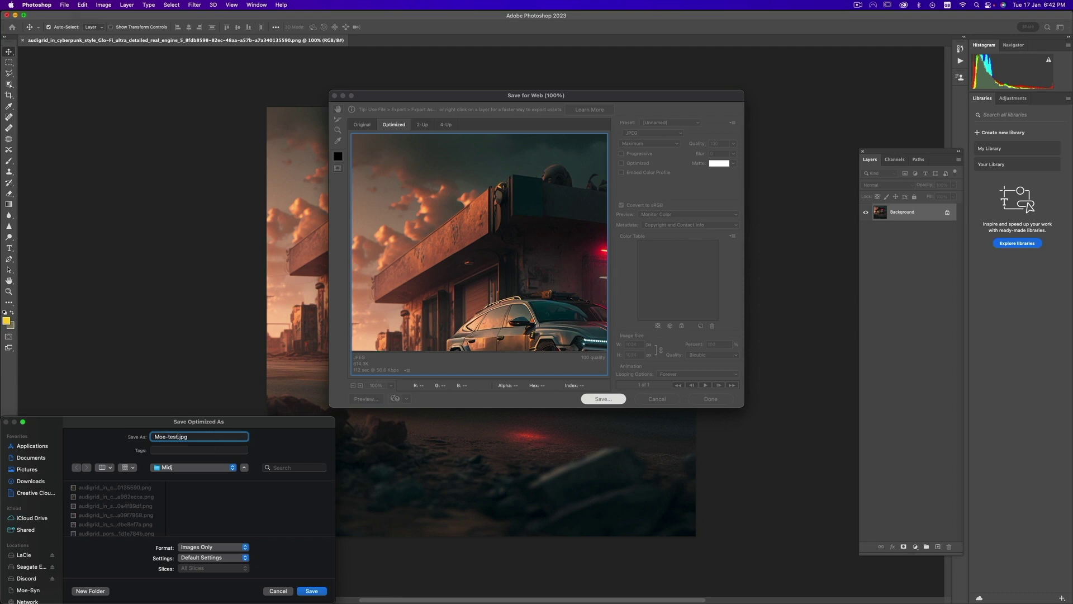
key("Return")
- Find and select the new Moe-test.jpg in Finder's Midj folder
key("super+Tab")
left_click(593, 295)
scroll(587, 302, "down", 3)
left_click(575, 312)
- Open Moe-test.jpg in Camera Raw and run Super Resolution to double it to 2048 px
right_click(577, 312)
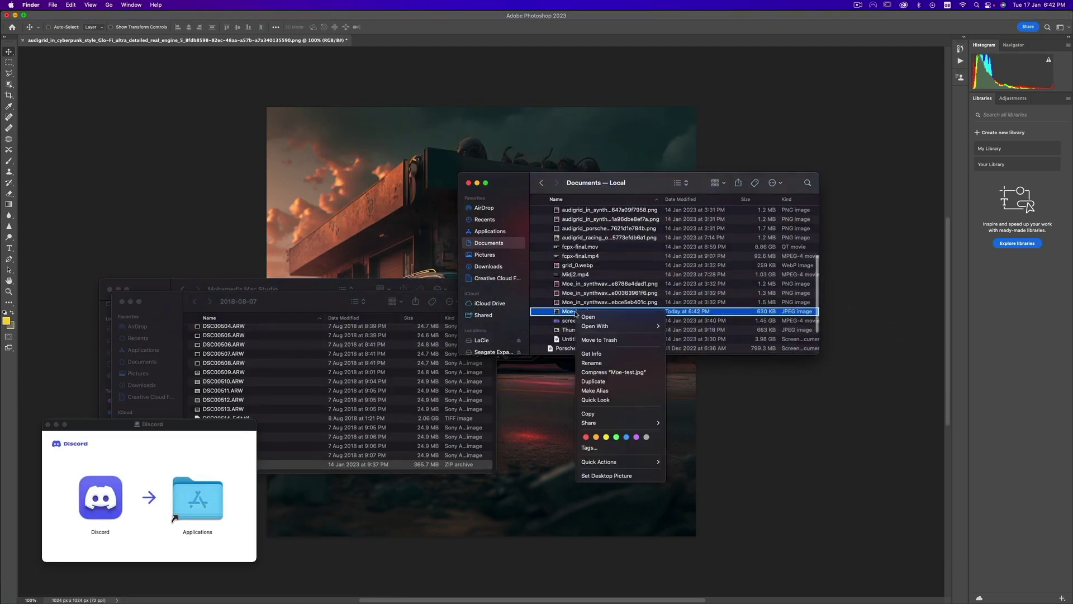
mouse_move(615, 326)
left_click(705, 339)
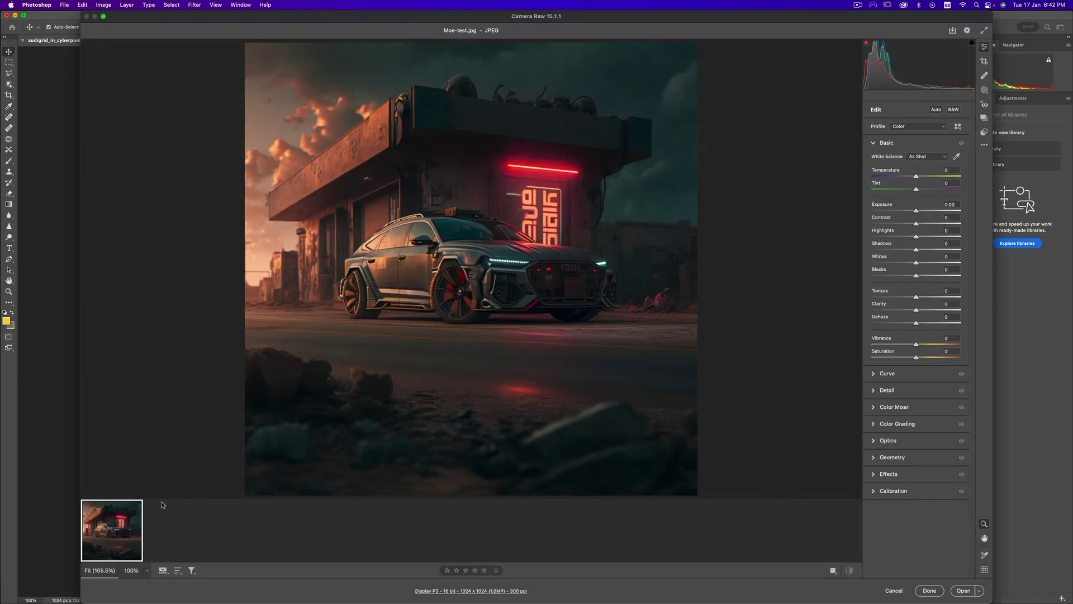
right_click(127, 535)
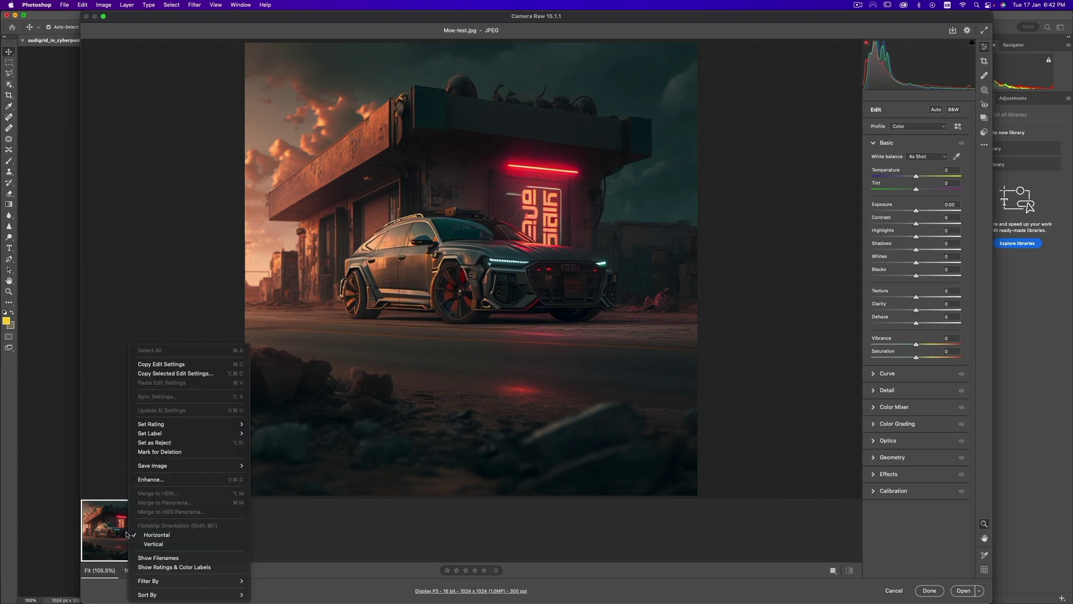
left_click(150, 480)
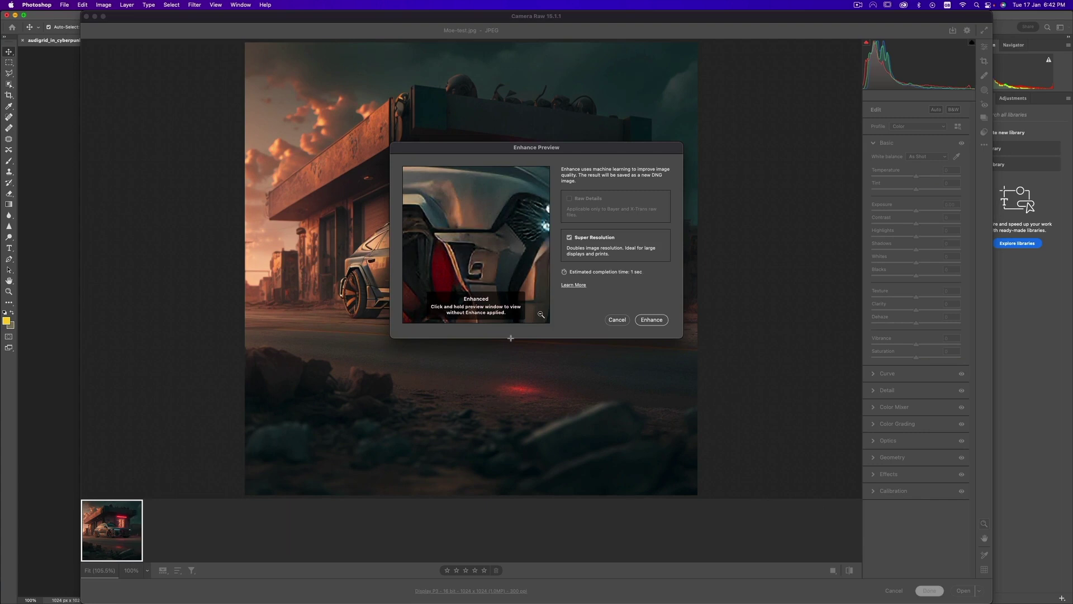
left_click(650, 320)
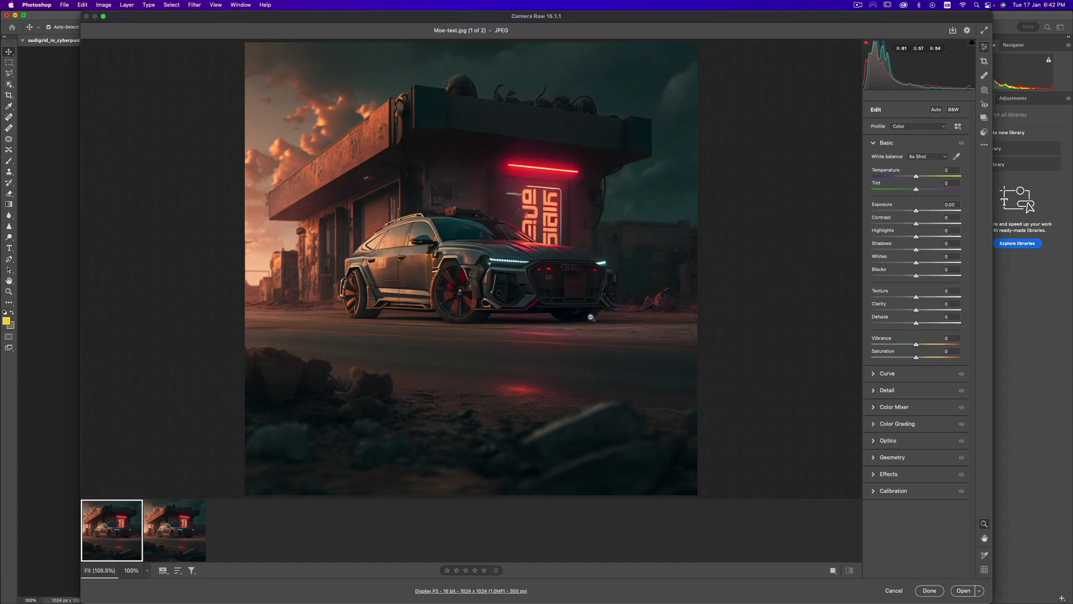
- Compare the 1024 px original against the 2048 px version, then open Moe-test-Enhanced.dng
left_click(176, 531)
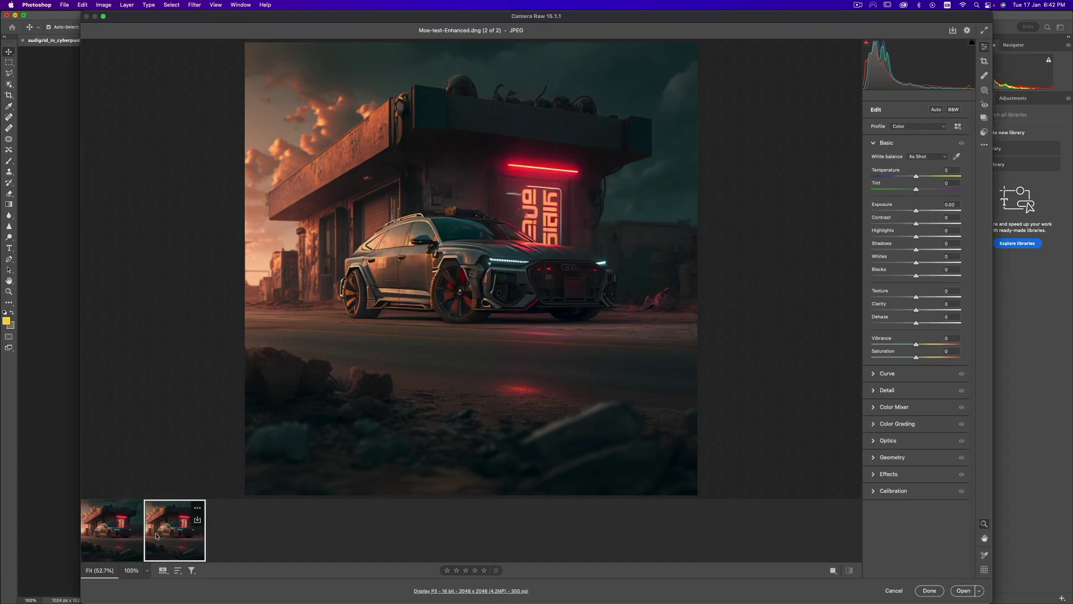
left_click(133, 541)
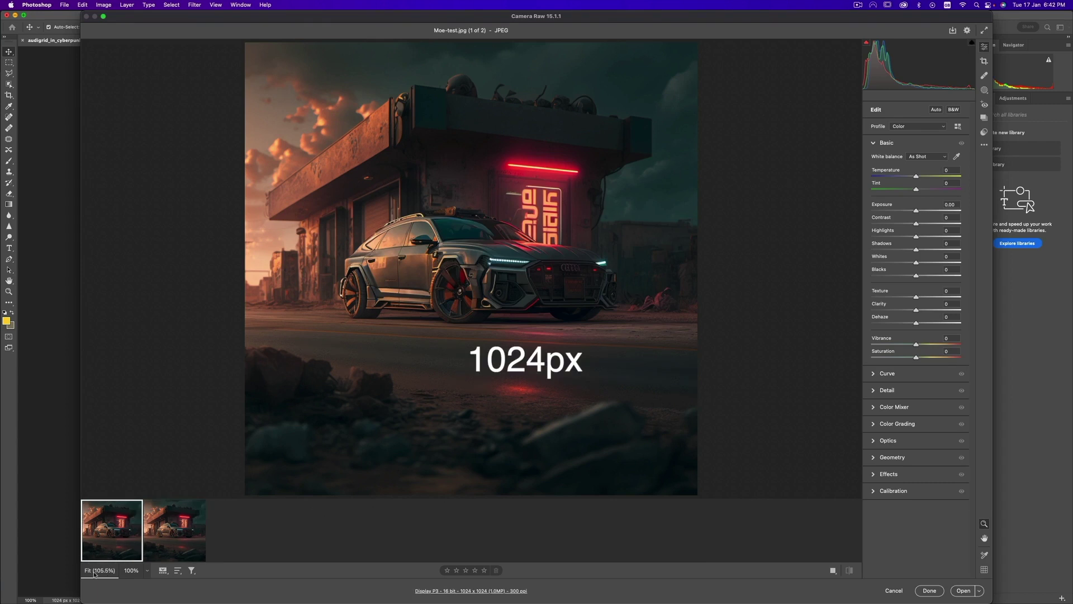
left_click(155, 552)
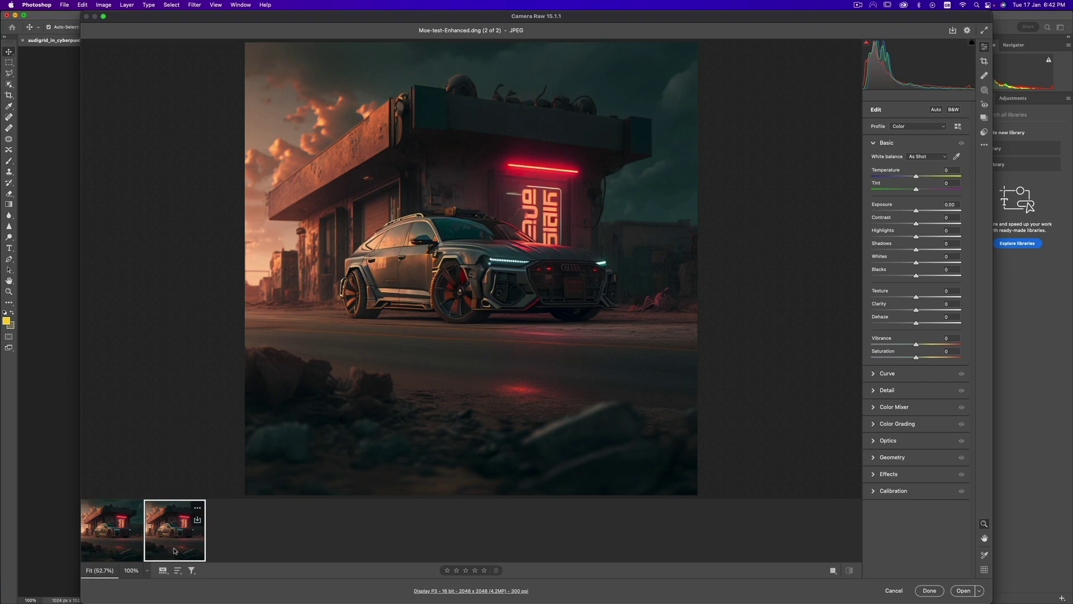
left_click(963, 591)
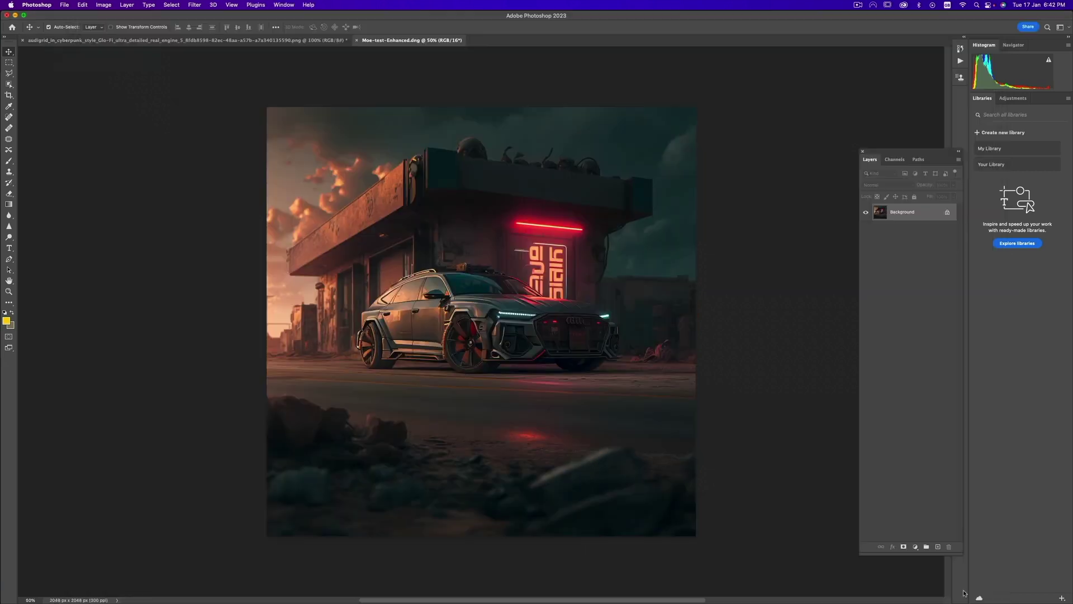
left_click(104, 5)
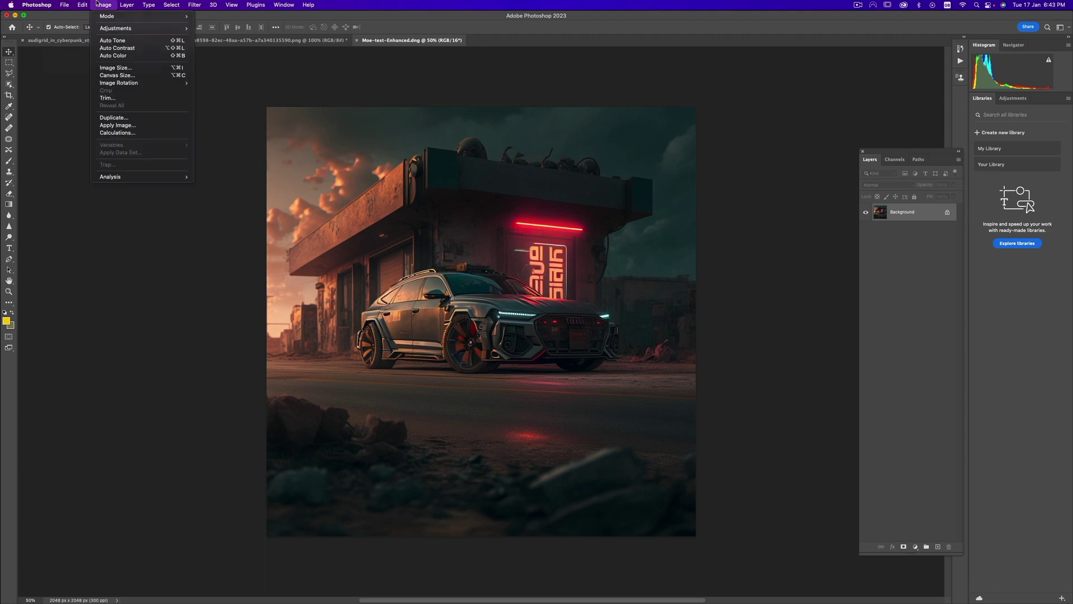
left_click(134, 70)
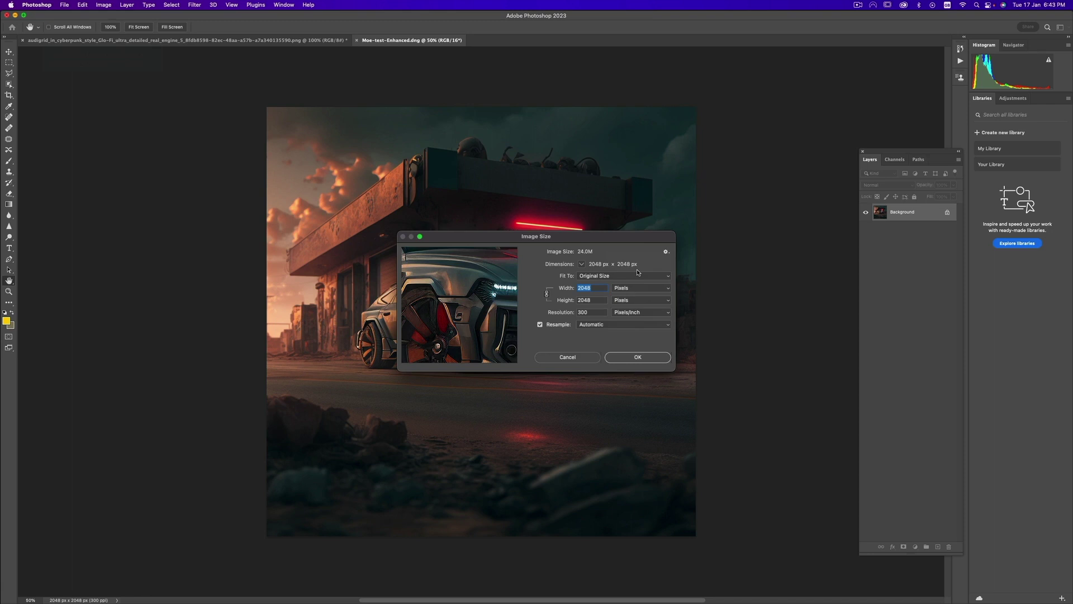
left_click(539, 358)
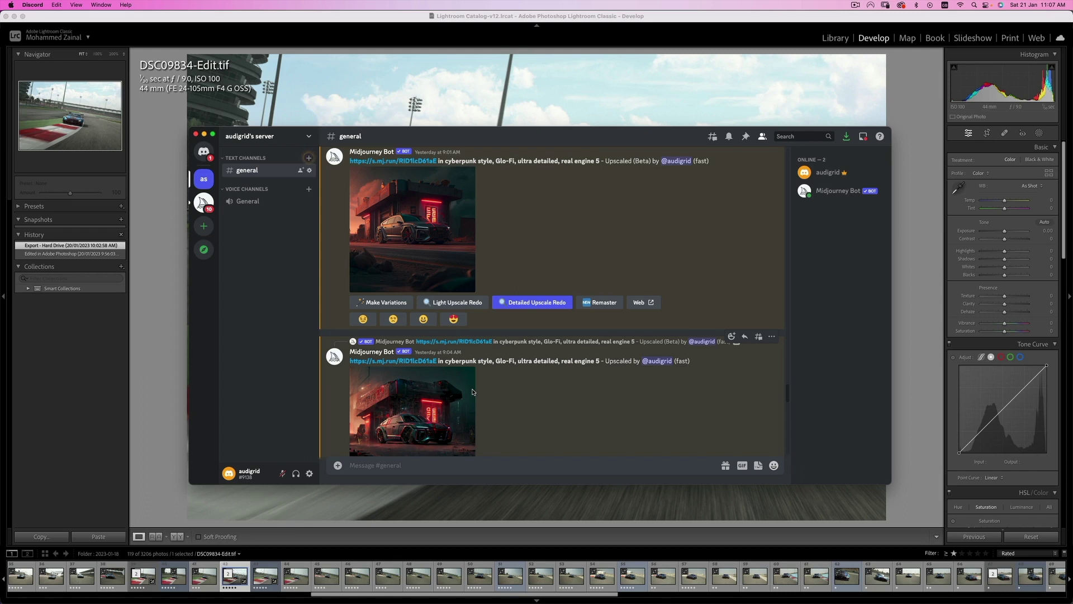
scroll(524, 304, "up", 2)
scroll(524, 304, "up", 2)
scroll(545, 237, "up", 2)
scroll(545, 236, "down", 5)
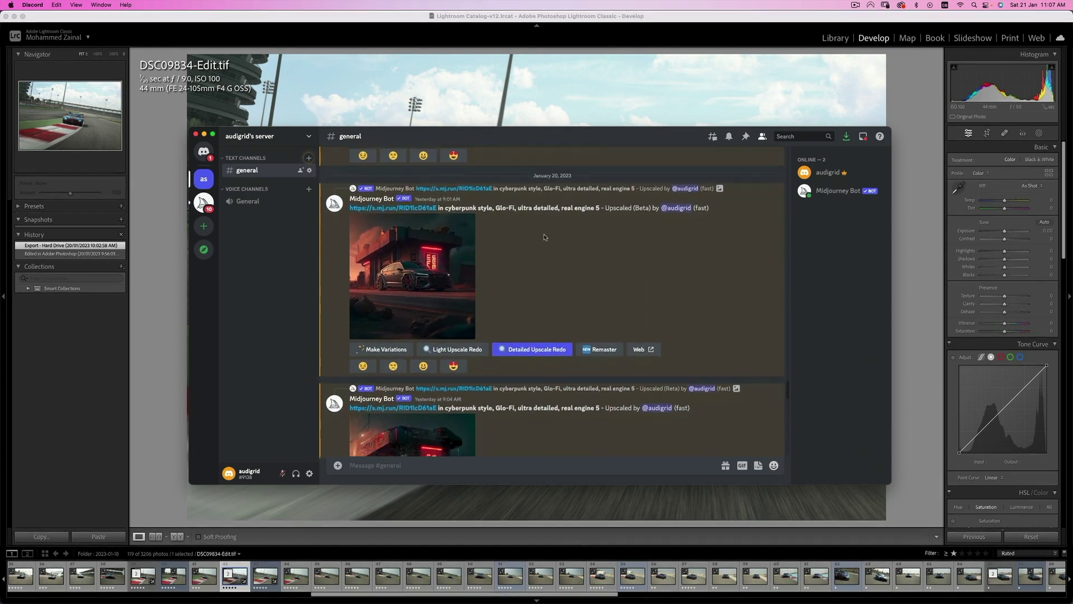
scroll(545, 236, "down", 4)
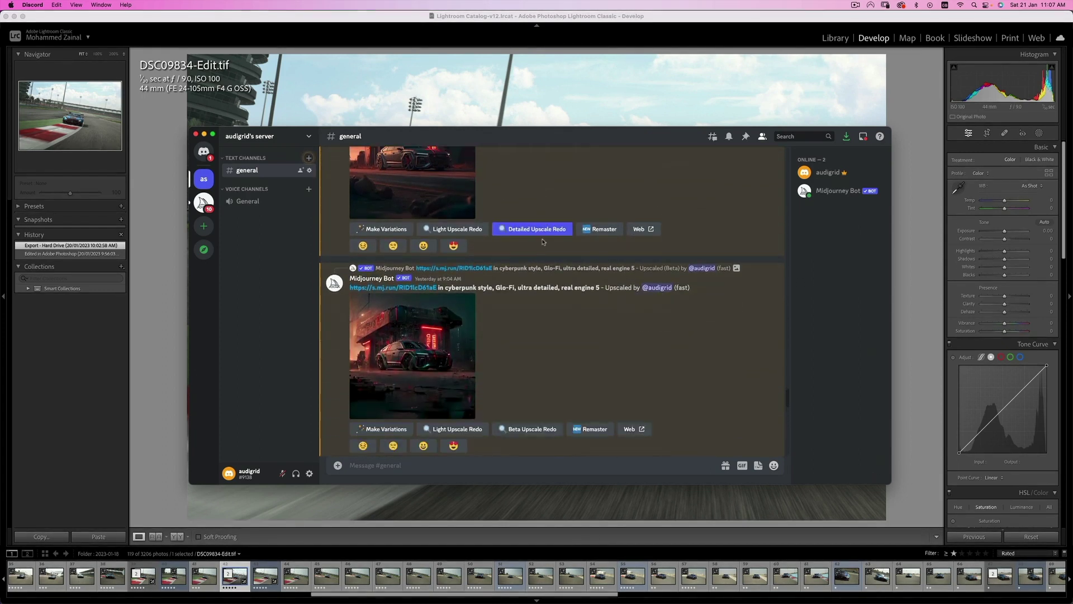
left_click(423, 369)
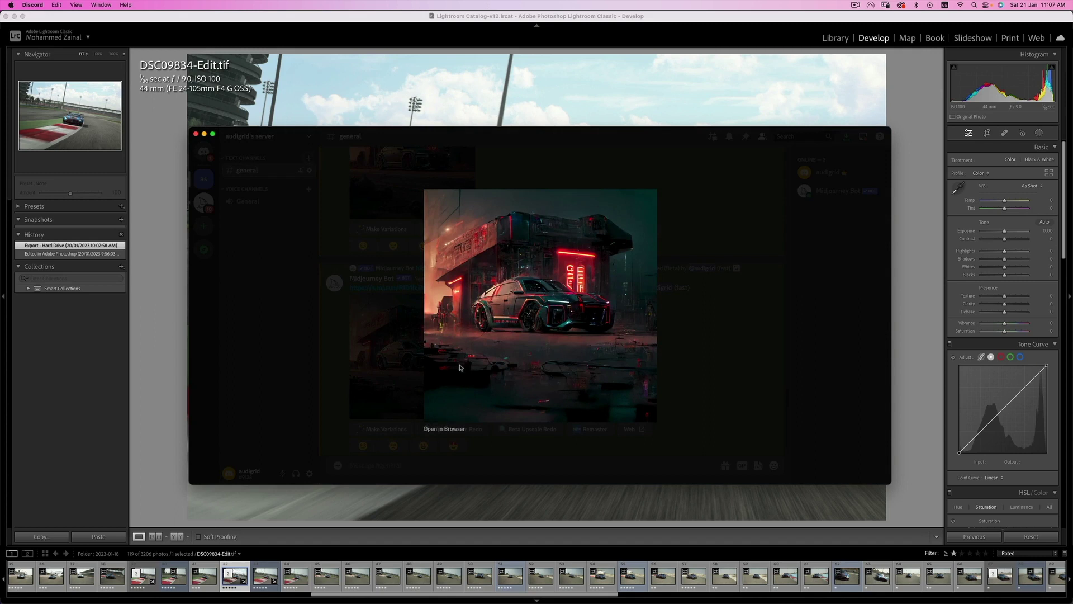
left_click(684, 357)
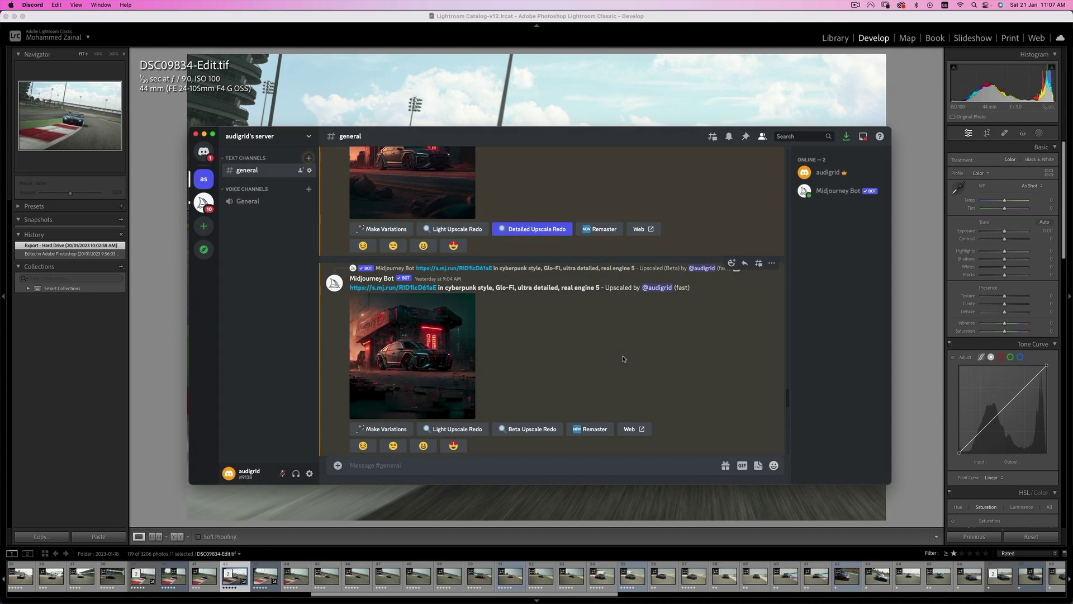
scroll(615, 355, "up", 5)
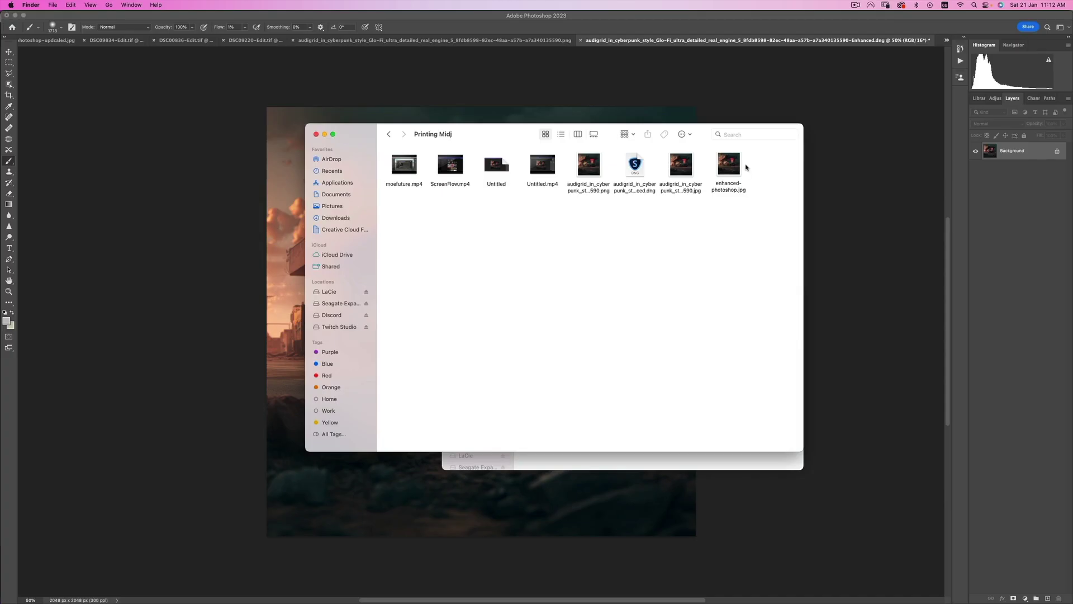
- Open enhanced-photoshop.jpg from Finder with Topaz Gigapixel AI
right_click(730, 168)
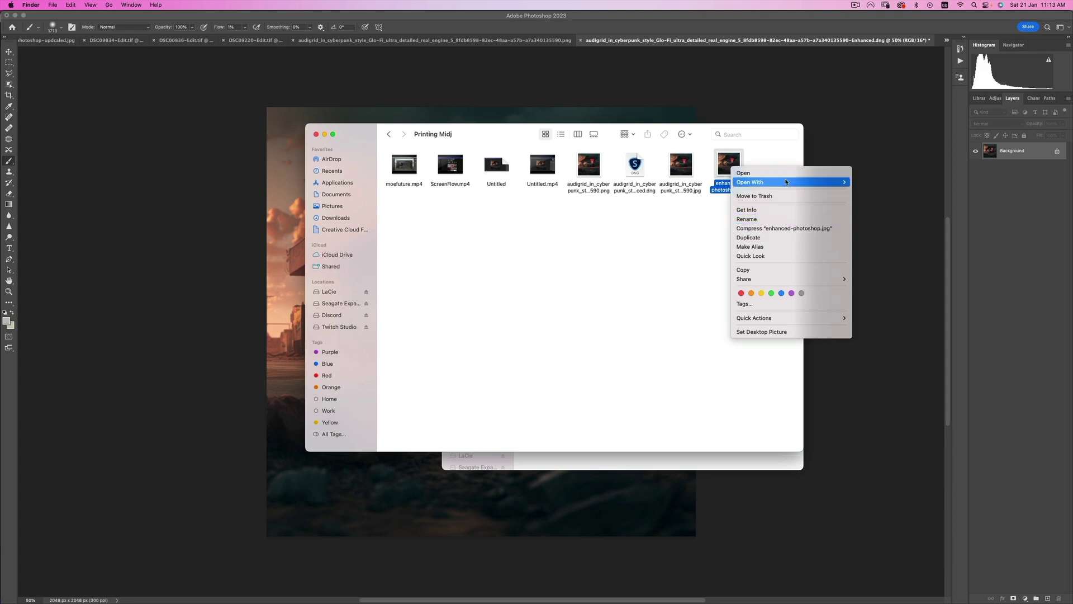
mouse_move(849, 184)
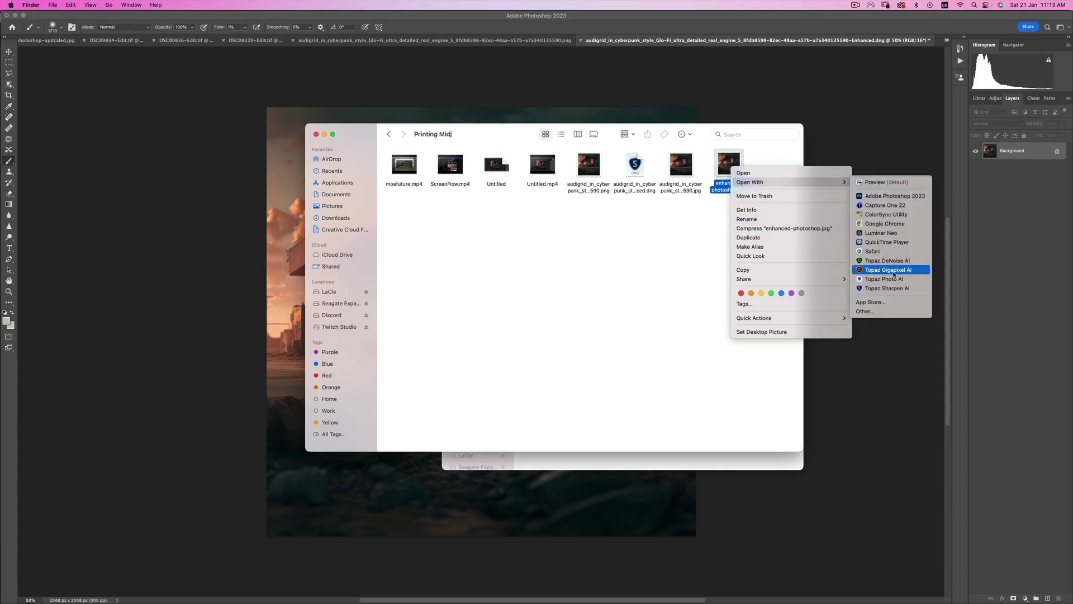
left_click(892, 270)
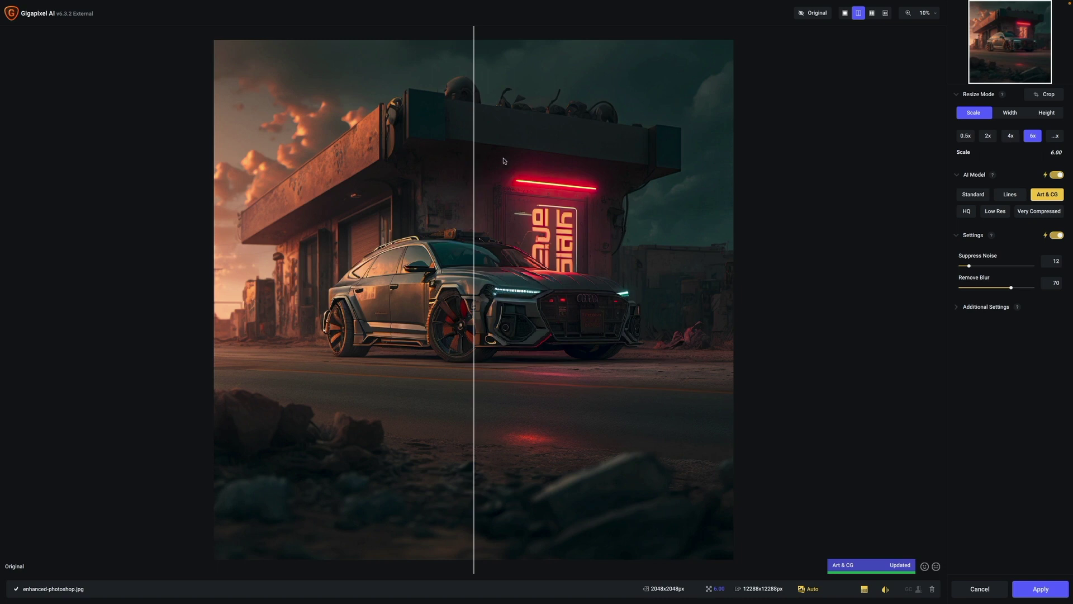
- Compare before/after previews of the 6x Art & CG upscale to 12288 px, then apply it
left_click_drag(474, 169, 484, 168)
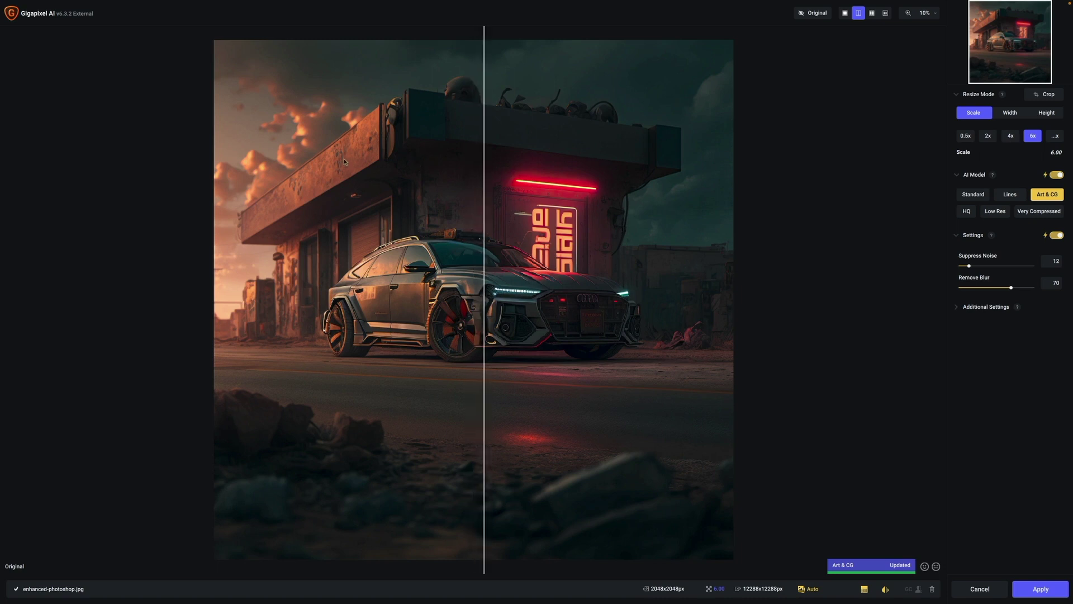
left_click_drag(485, 174, 448, 169)
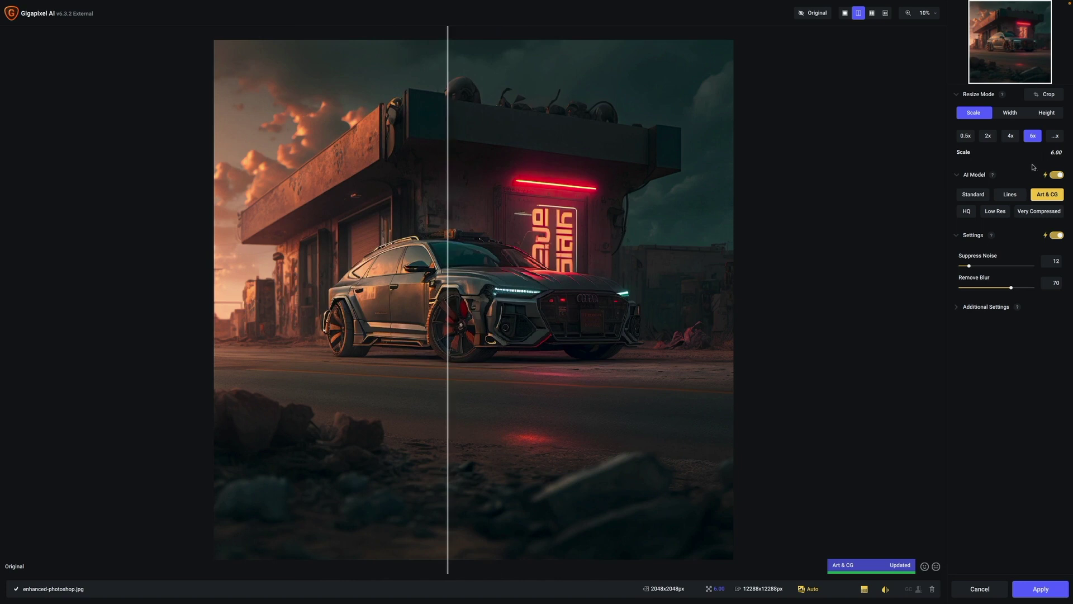
mouse_move(1033, 196)
left_click_drag(447, 253, 493, 251)
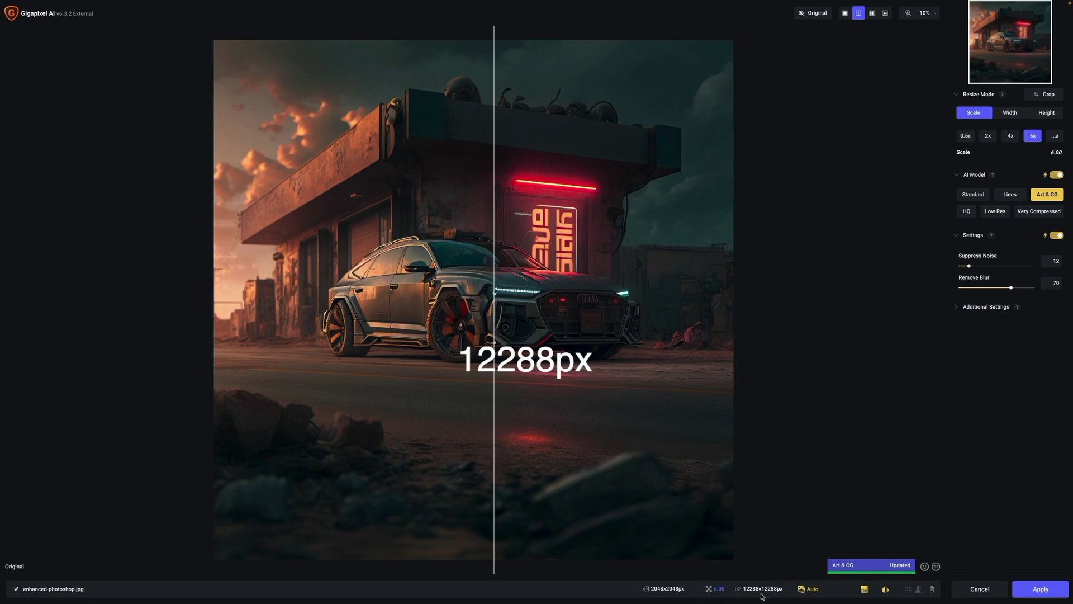
left_click_drag(495, 301, 434, 292)
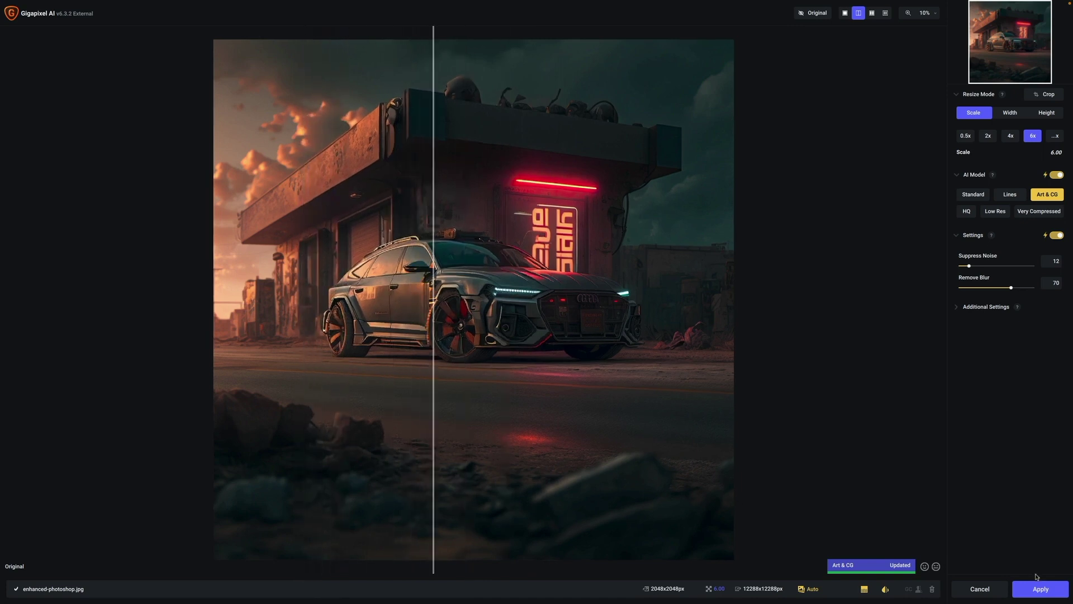
left_click(1053, 592)
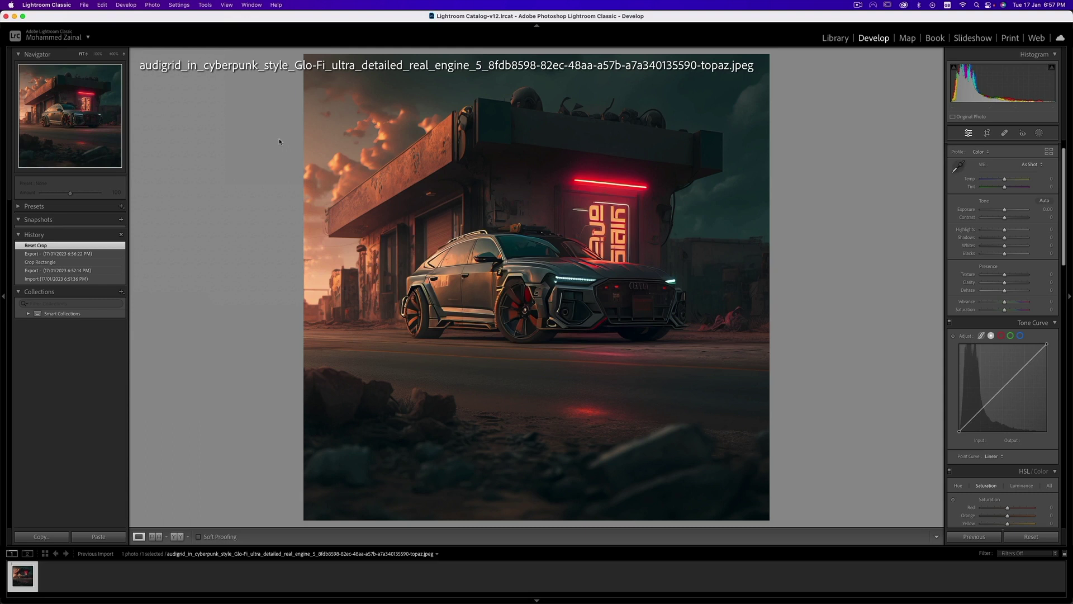
- Send the upscaled Audi image from Lightroom Classic to Canon Professional Print & Layout via Plug-in Extras
left_click(84, 4)
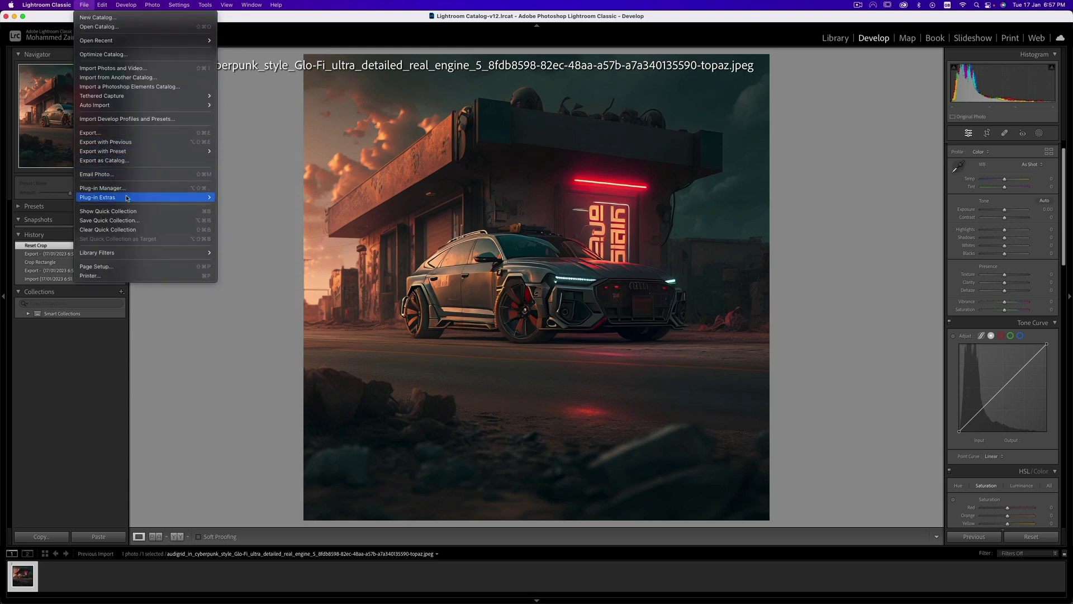
mouse_move(131, 197)
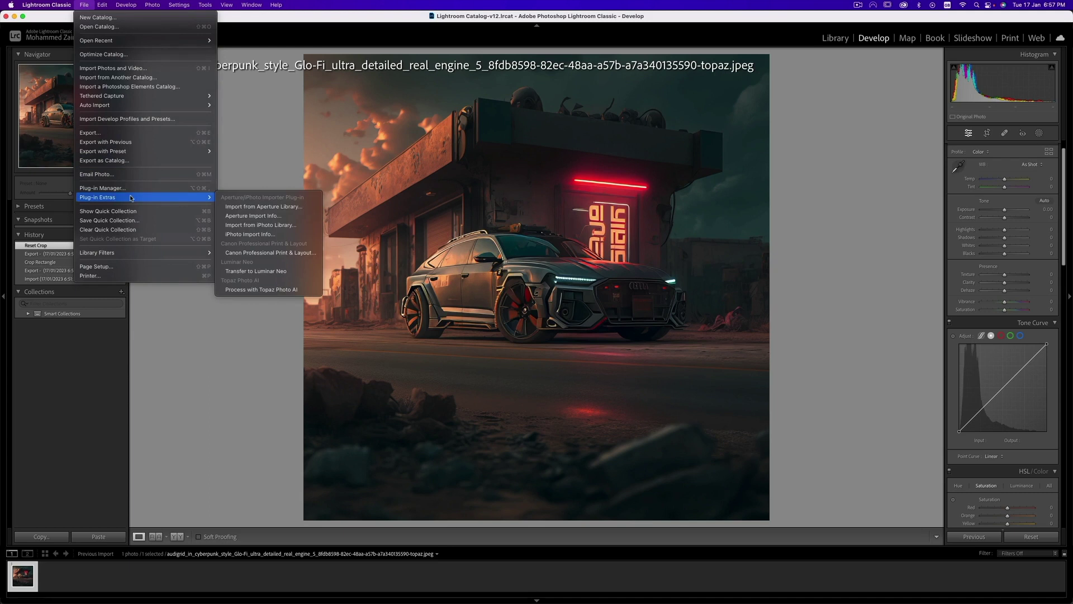
left_click(272, 253)
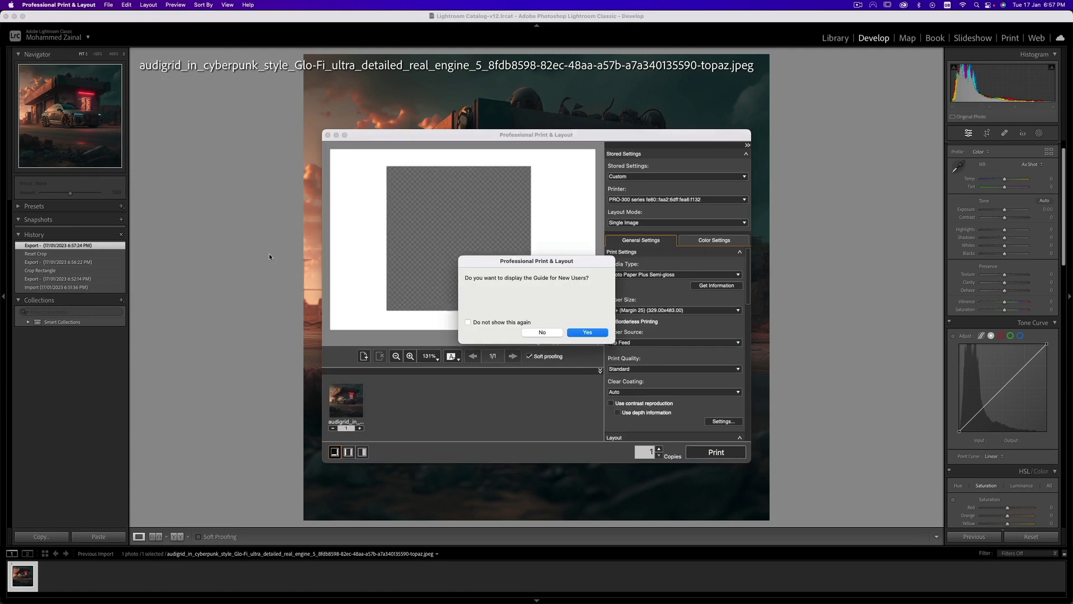
- Skip the new-user guide and print the Audi image on A3+ Photo Paper Plus Semi-gloss
left_click(560, 332)
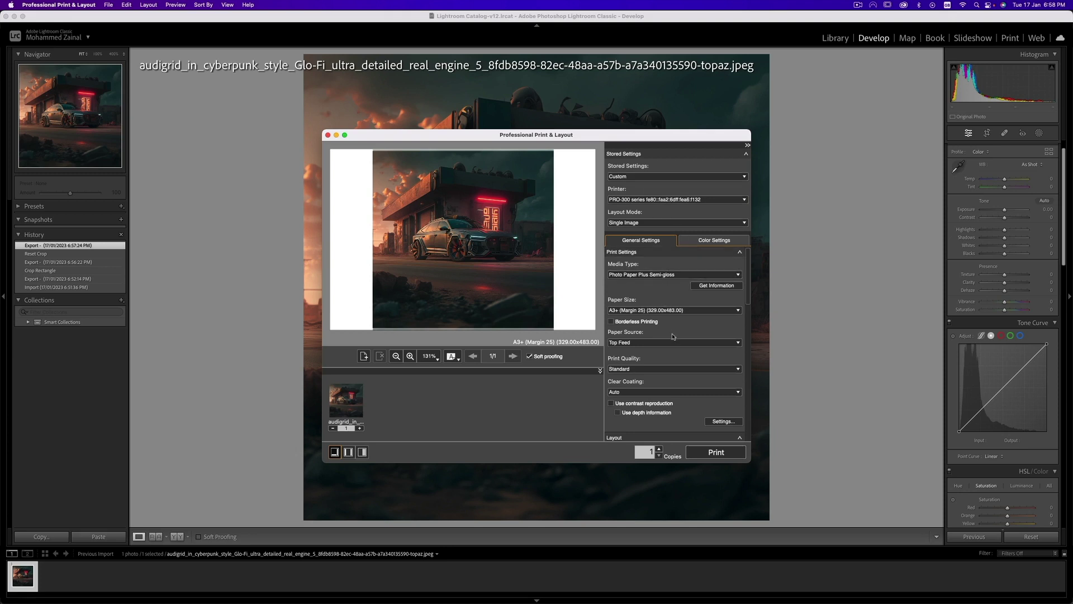
left_click(713, 457)
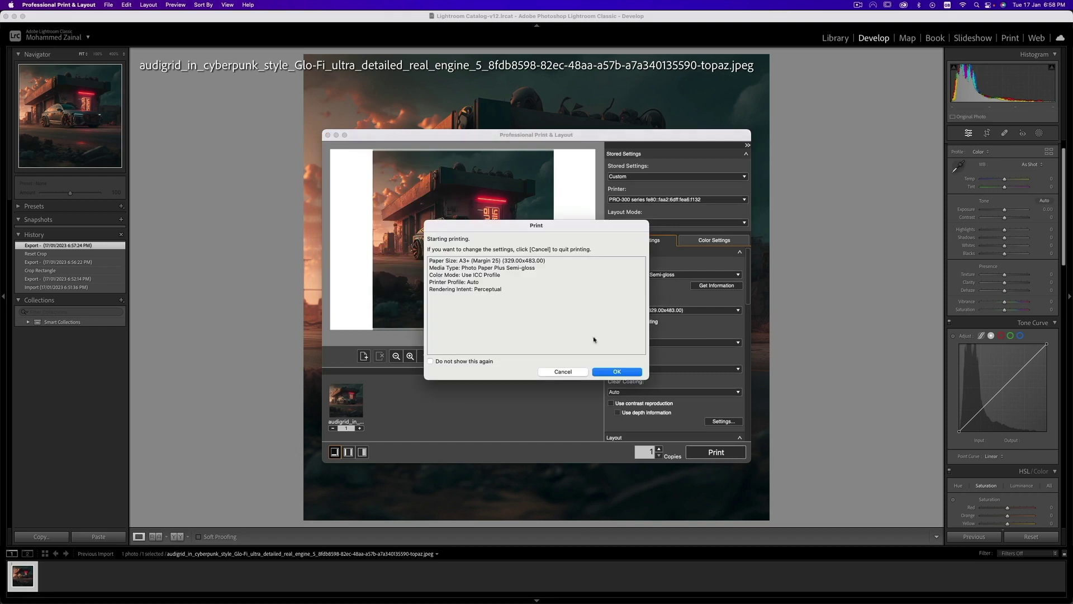
left_click(617, 371)
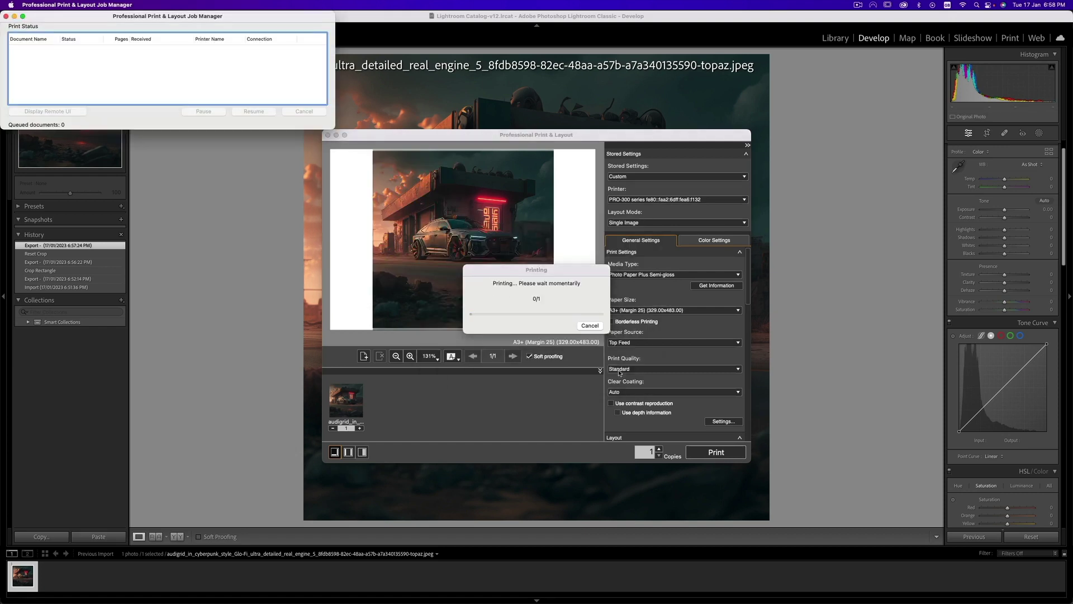